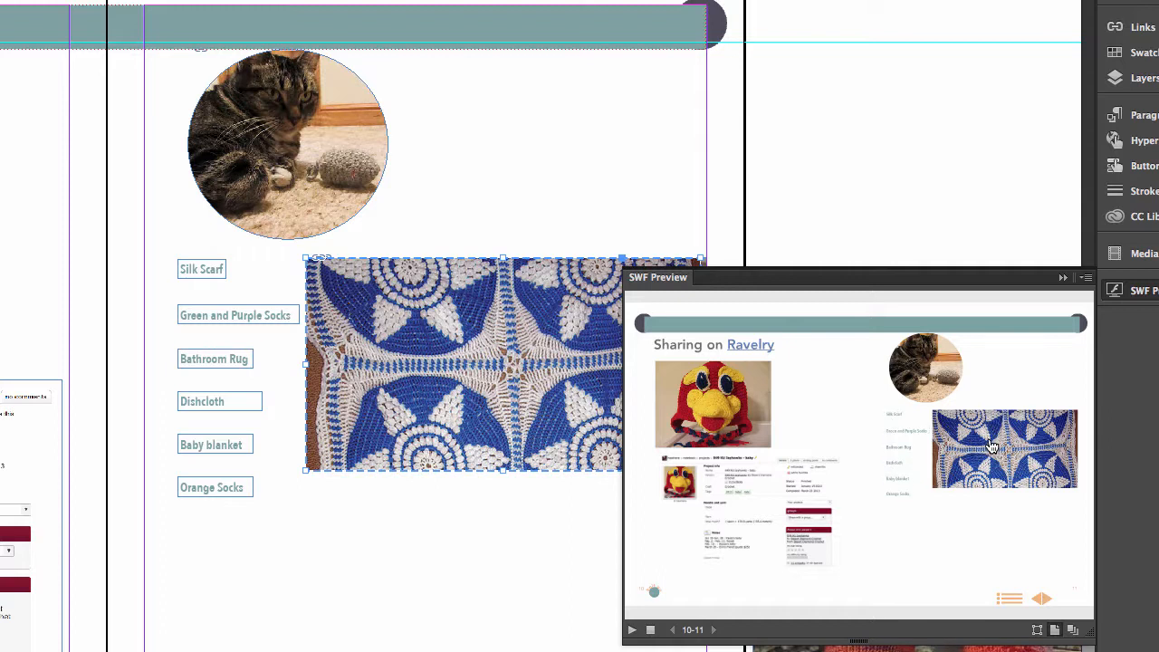
# - Test the existing project label buttons in the SWF preview to check that each swaps the displayed photo
pyautogui.click(894, 418)
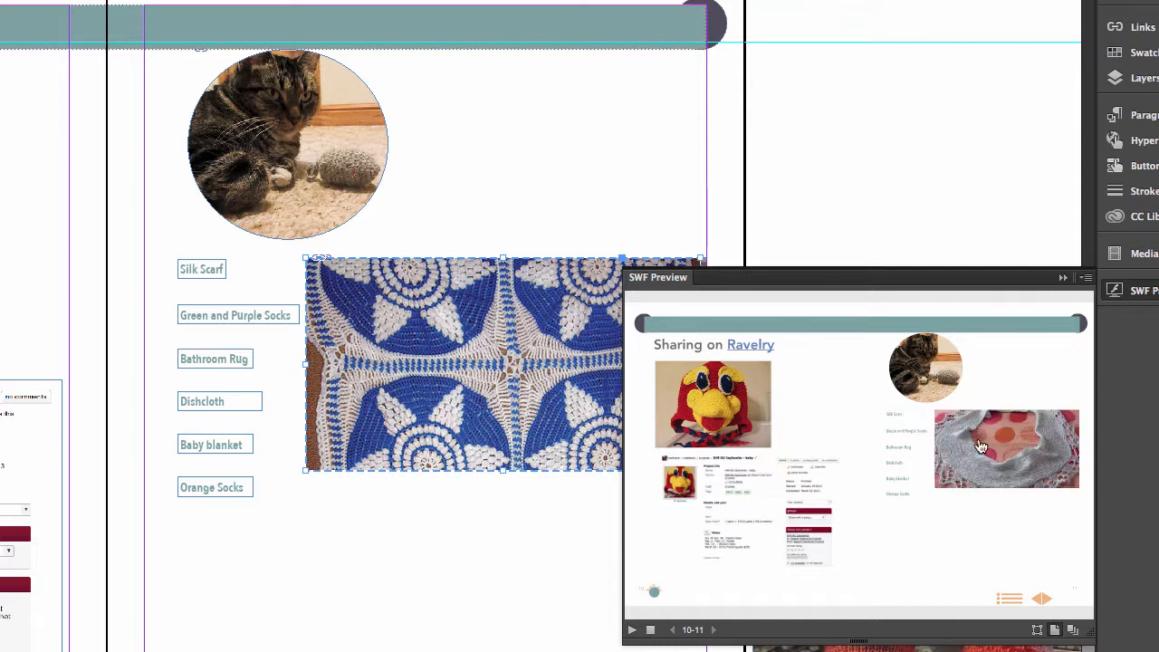
pyautogui.click(918, 433)
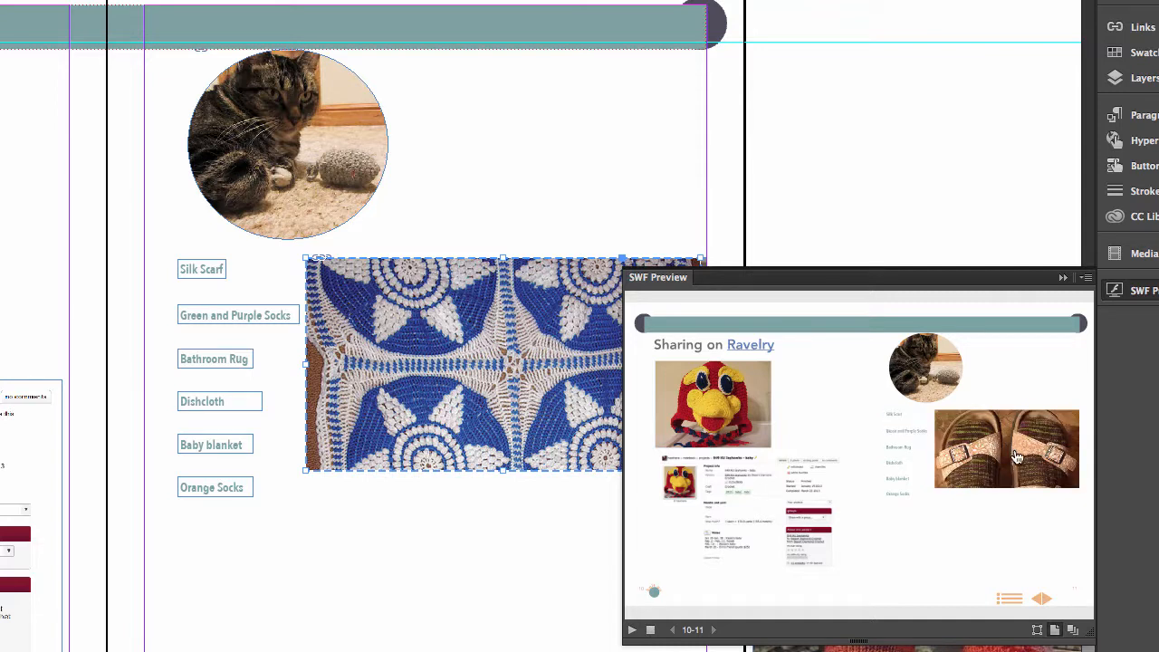
pyautogui.click(904, 453)
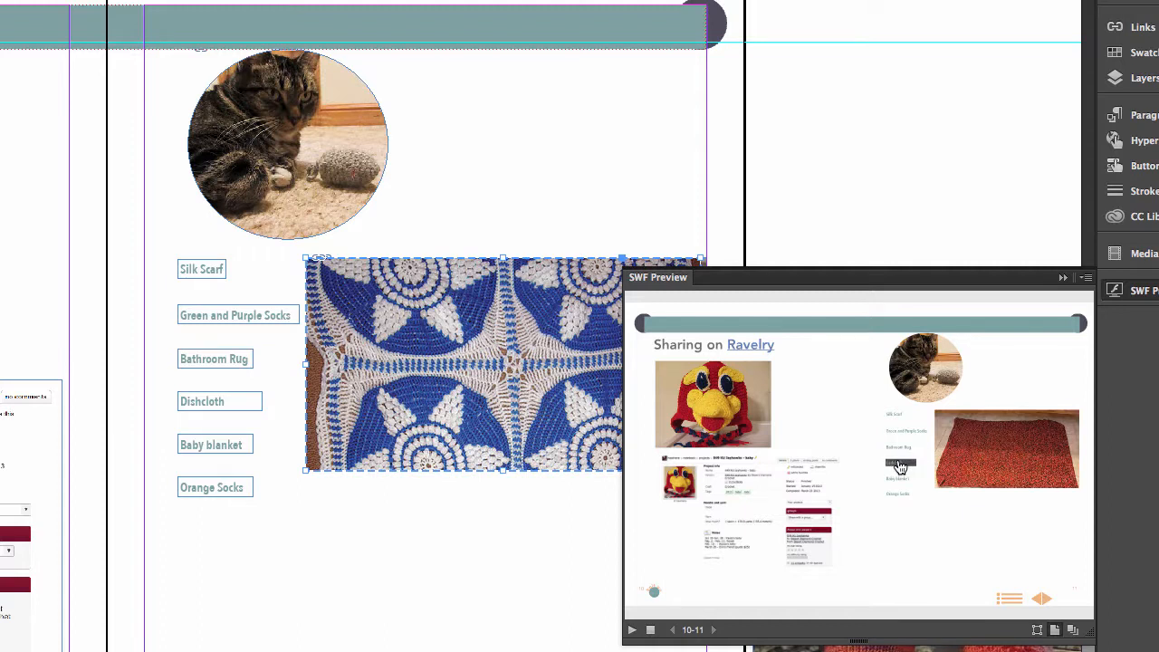
pyautogui.click(900, 466)
pyautogui.click(900, 485)
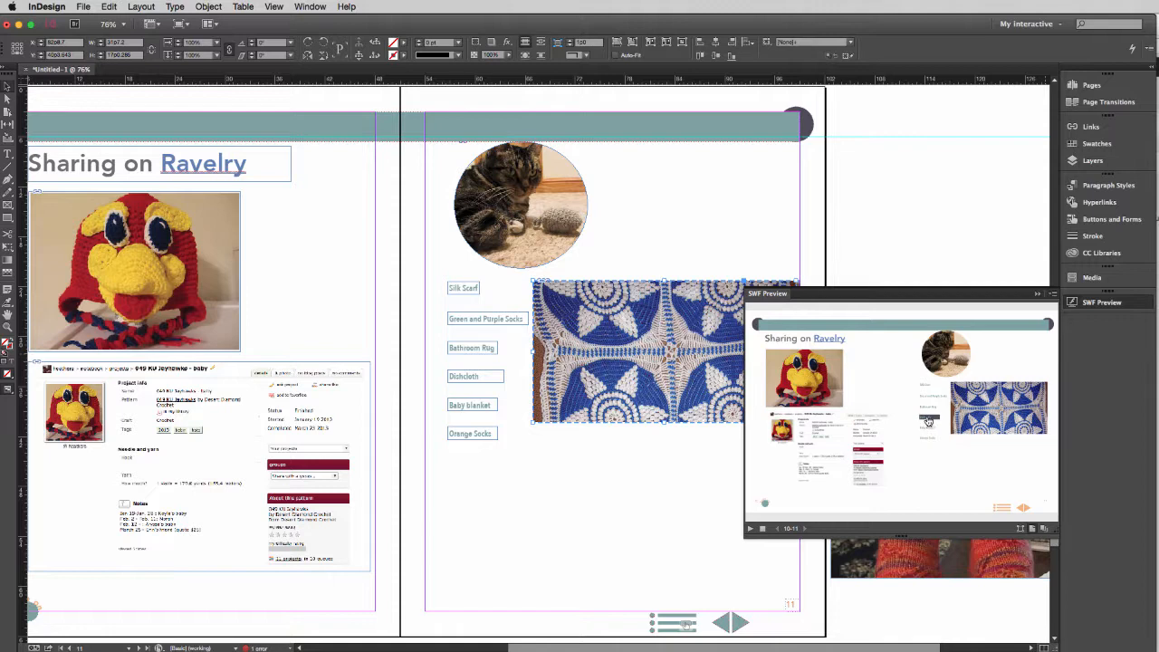
pyautogui.click(929, 421)
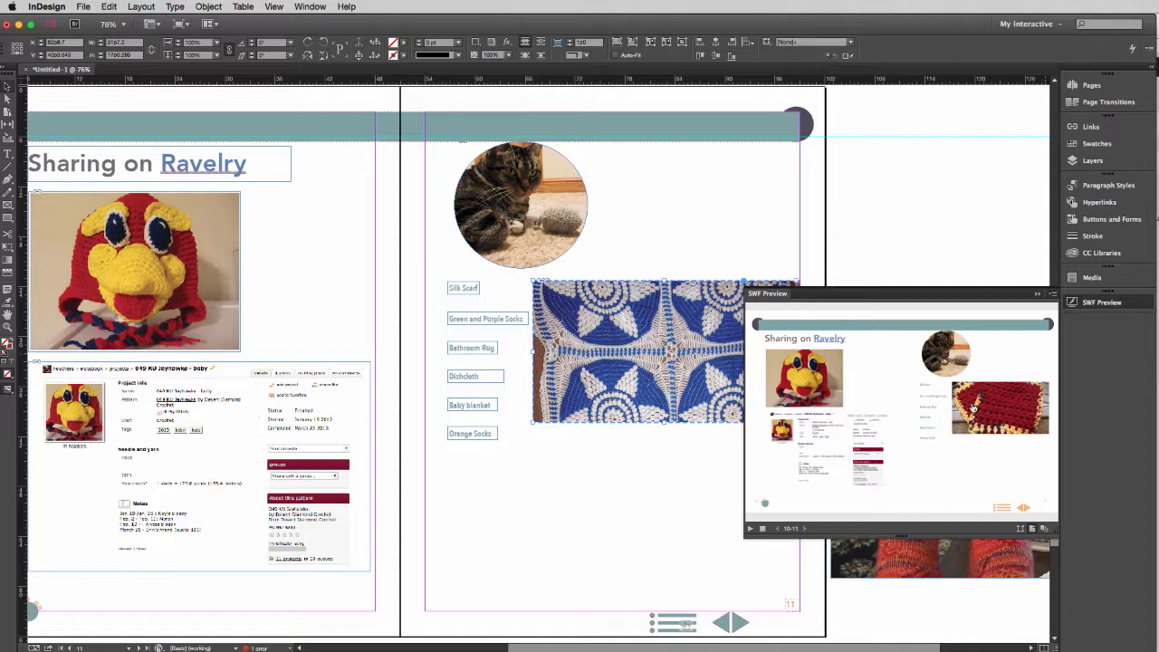
pyautogui.click(1039, 294)
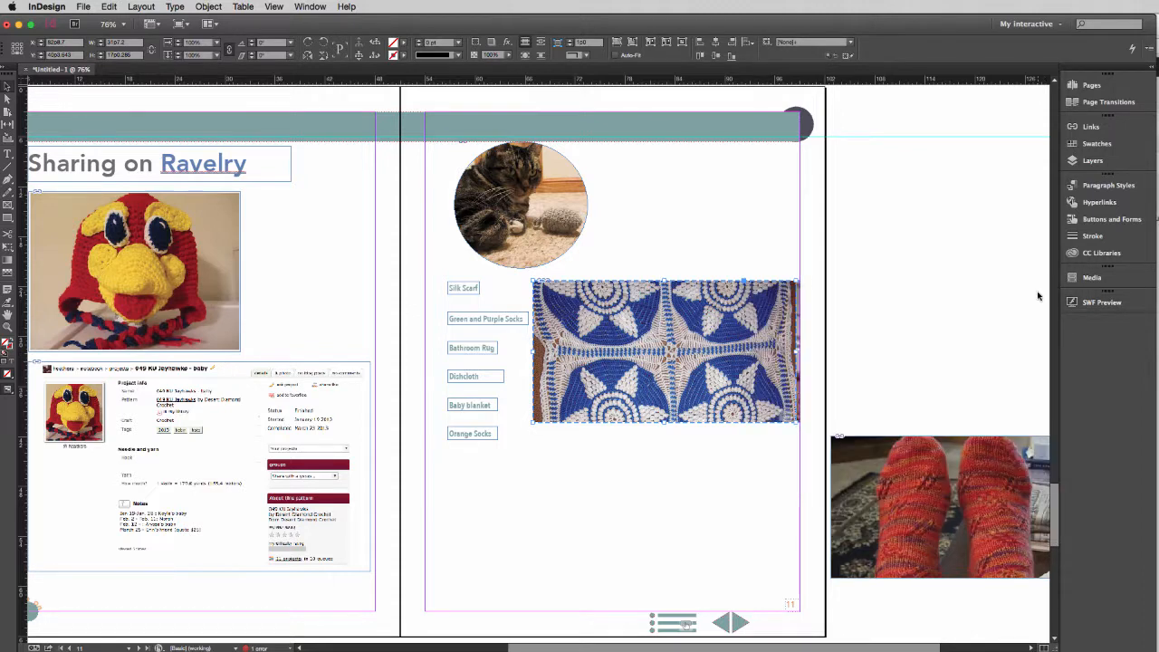
# - Move the orange socks photo from the pasteboard onto the blanket photo on page 11 and convert it to a button
pyautogui.click(942, 467)
pyautogui.moveTo(922, 456); pyautogui.dragTo(600, 306)
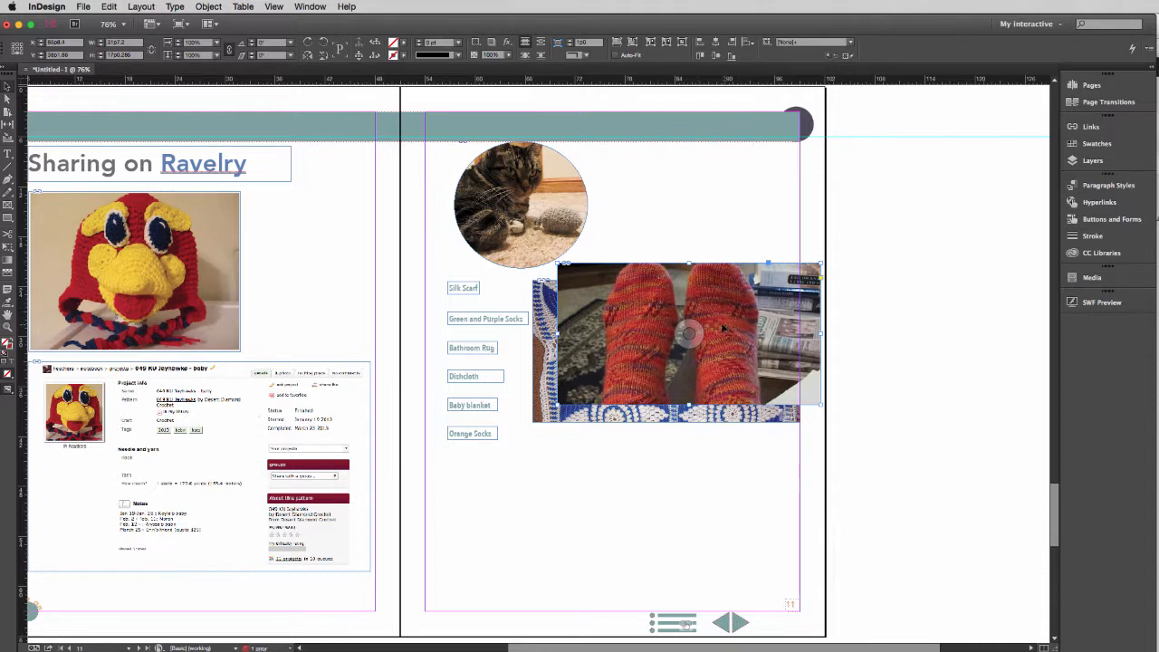
pyautogui.click(1111, 220)
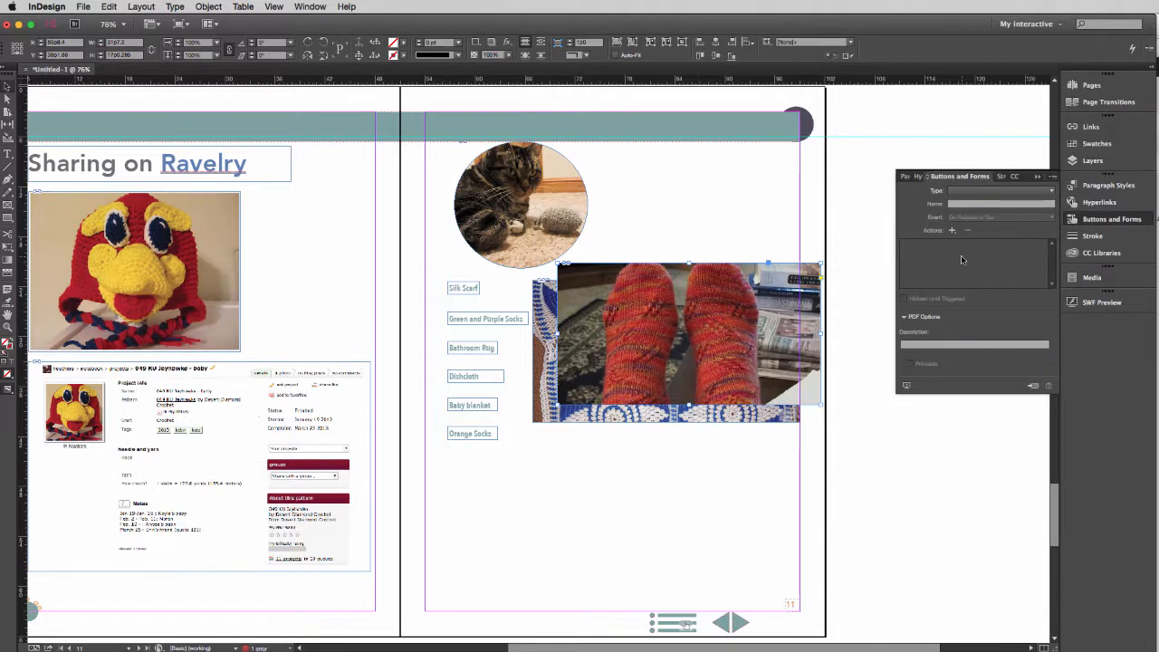
pyautogui.click(1035, 386)
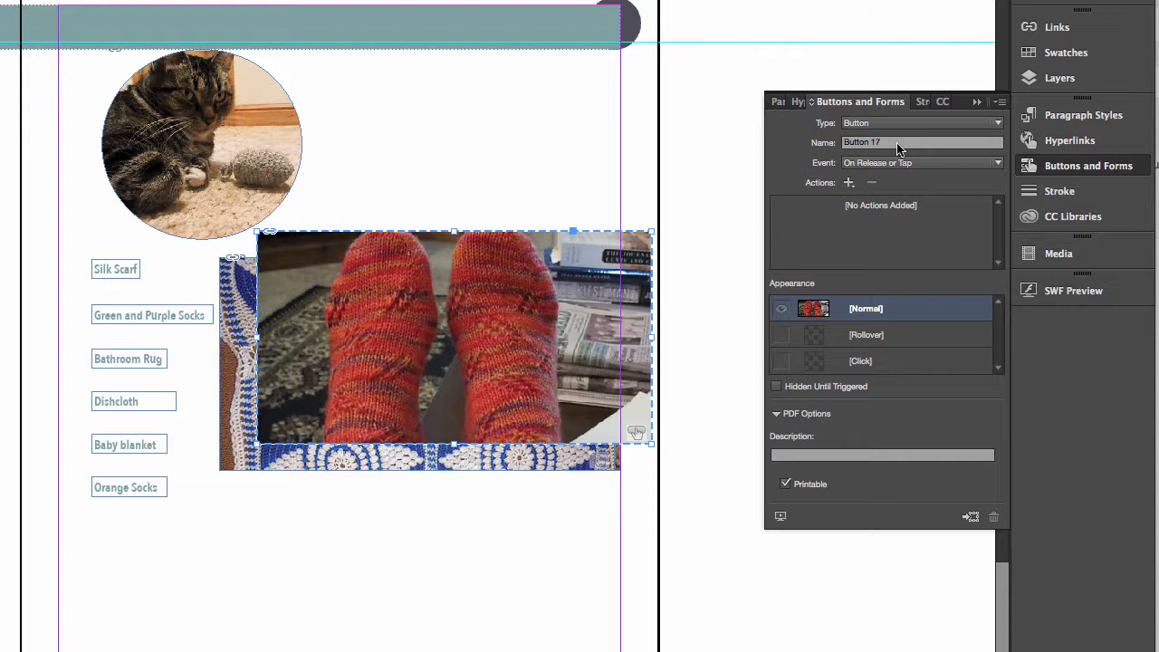
# - Name the photo button "Orange Socks" and make it hidden until triggered
pyautogui.moveTo(898, 147); pyautogui.dragTo(834, 145)
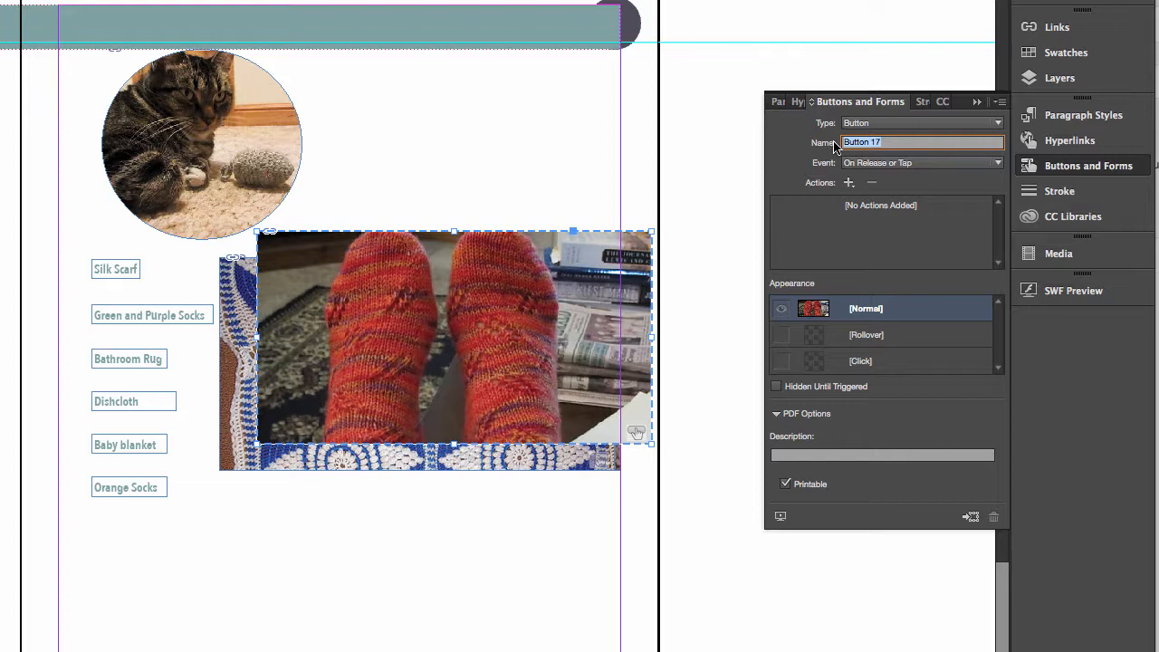
pyautogui.write('Orange Socks')
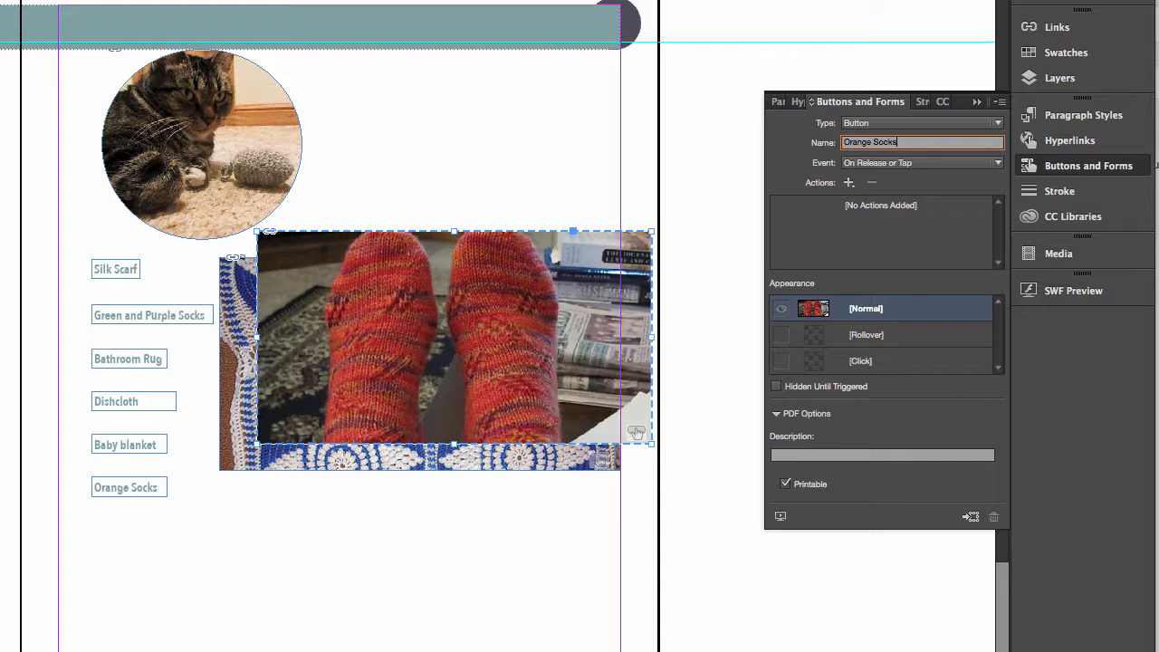
pyautogui.click(777, 386)
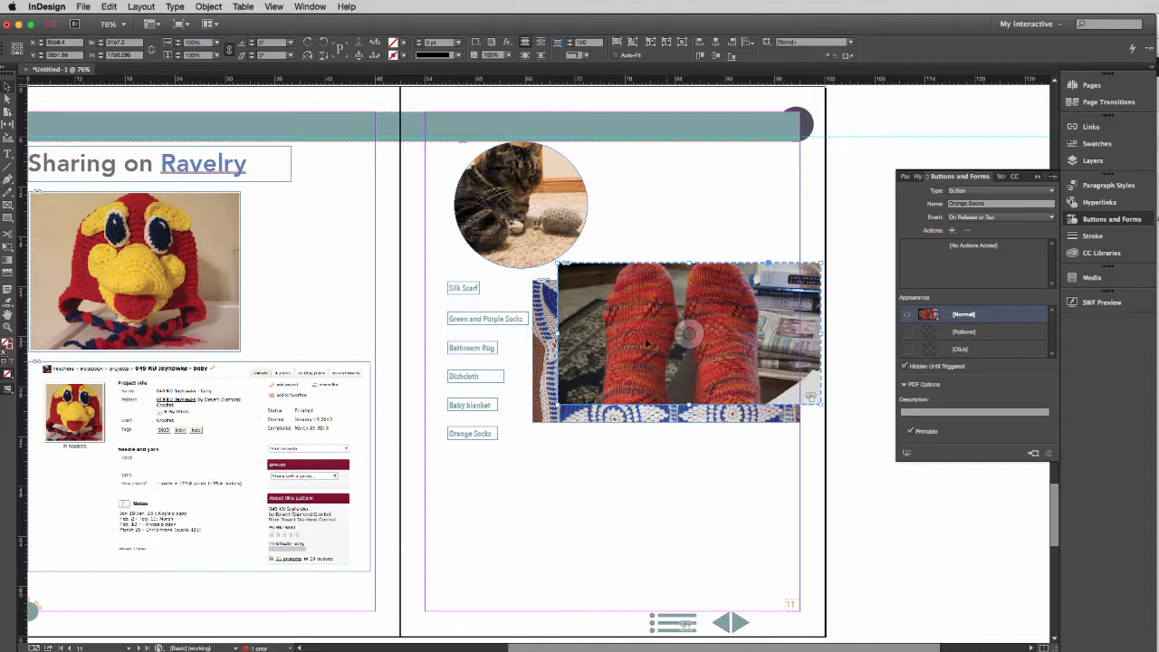
# - Align the left and bottom edges of the orange socks photo with the blanket photo beneath it
pyautogui.keyDown('shift'); pyautogui.click(547, 321); pyautogui.keyUp('shift')
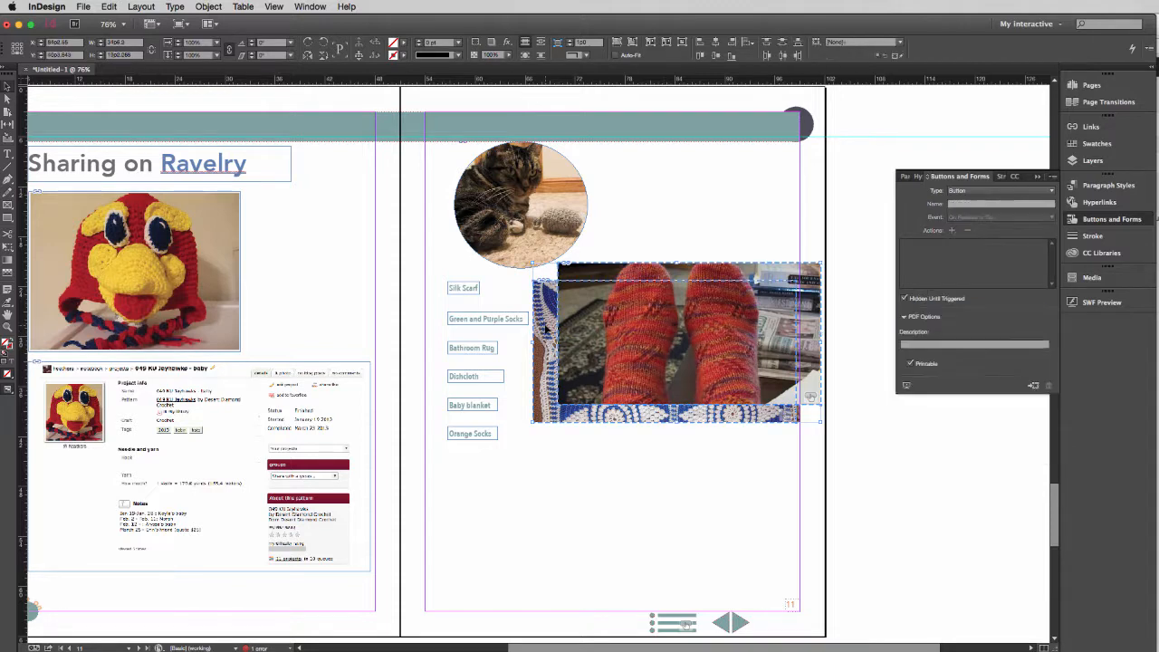
pyautogui.click(700, 43)
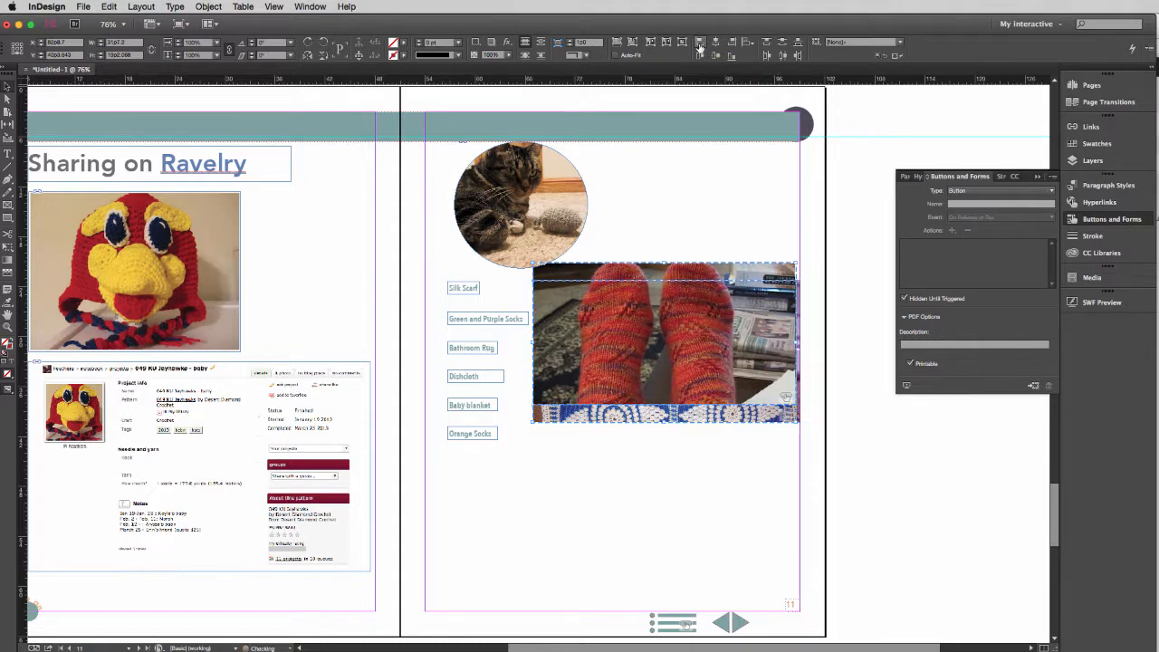
pyautogui.click(700, 56)
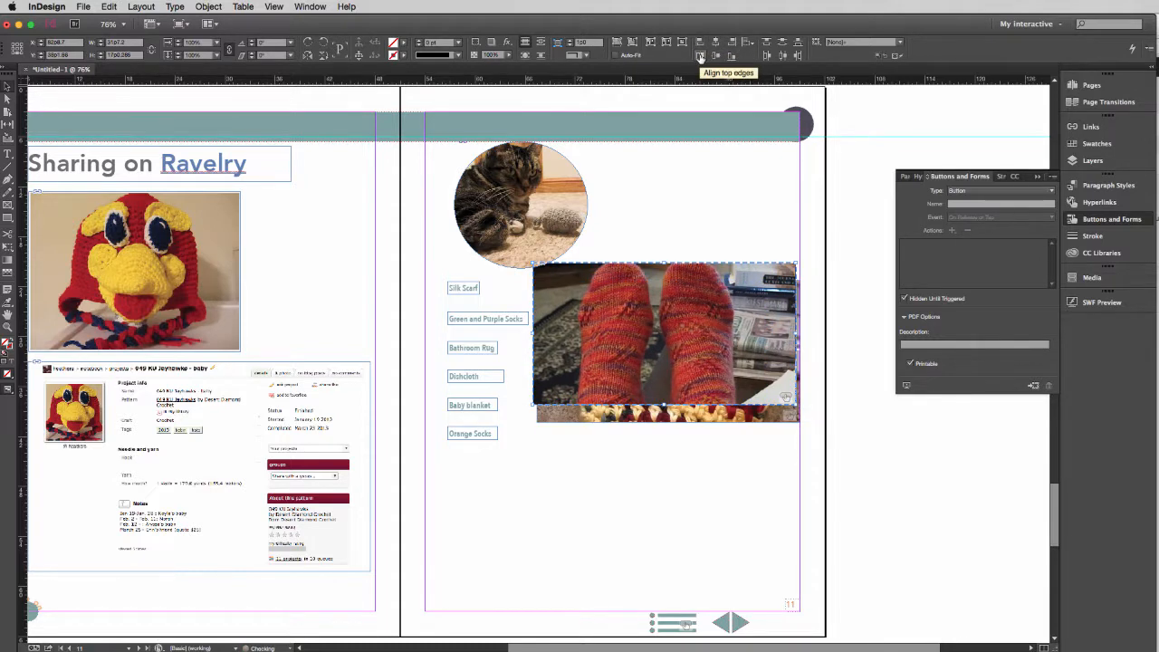
pyautogui.click(700, 55)
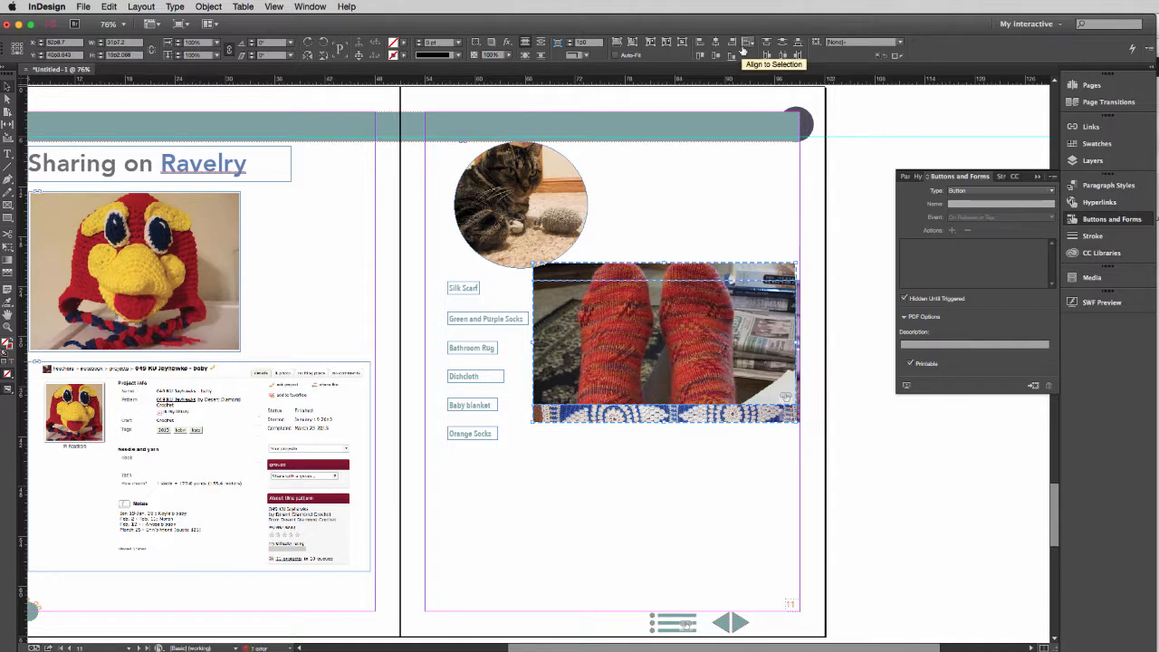
pyautogui.click(743, 51)
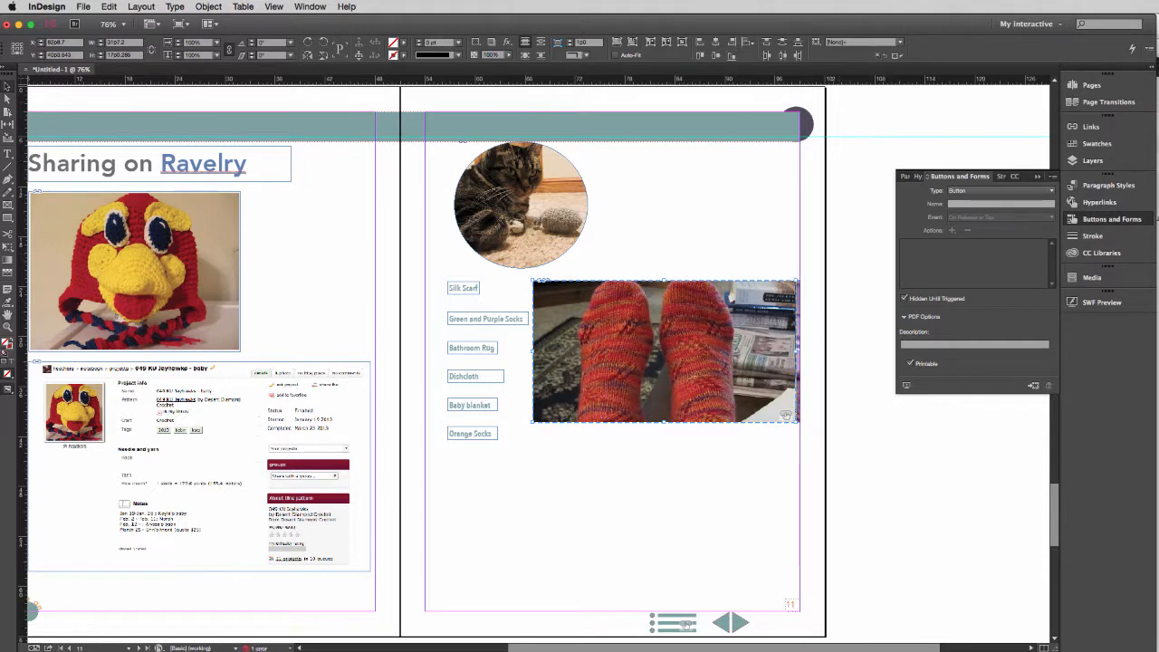
pyautogui.click(610, 501)
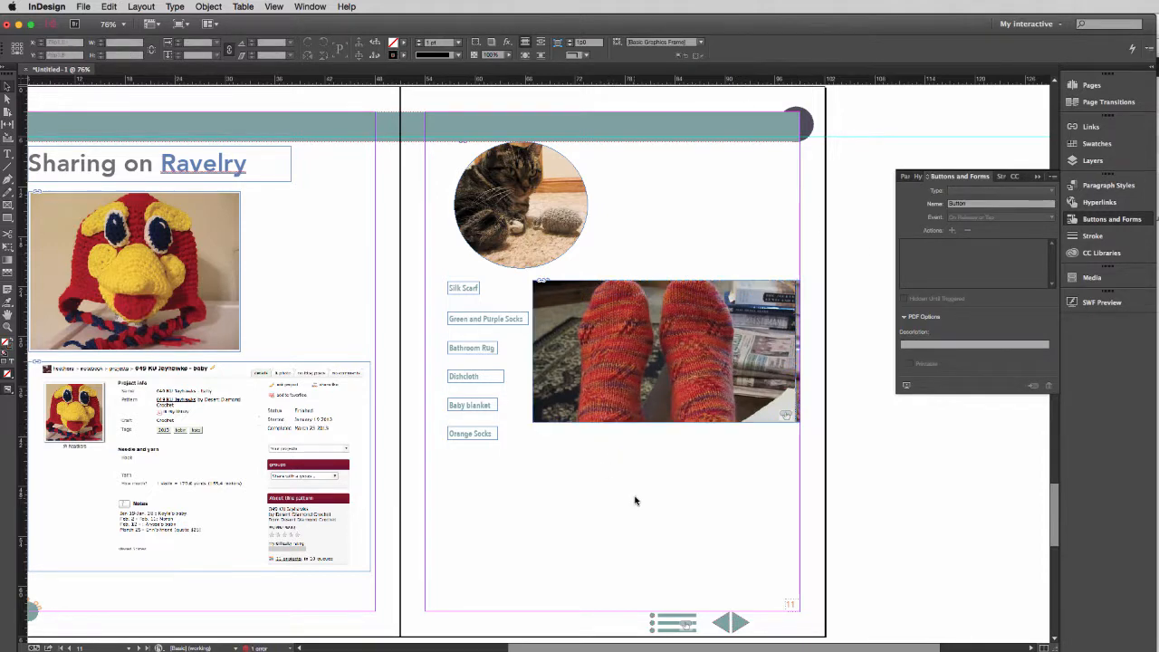
# - Convert the Orange Socks text label to a button named "SHOW Orange Socks" with the On Release or Tap event
pyautogui.click(477, 438)
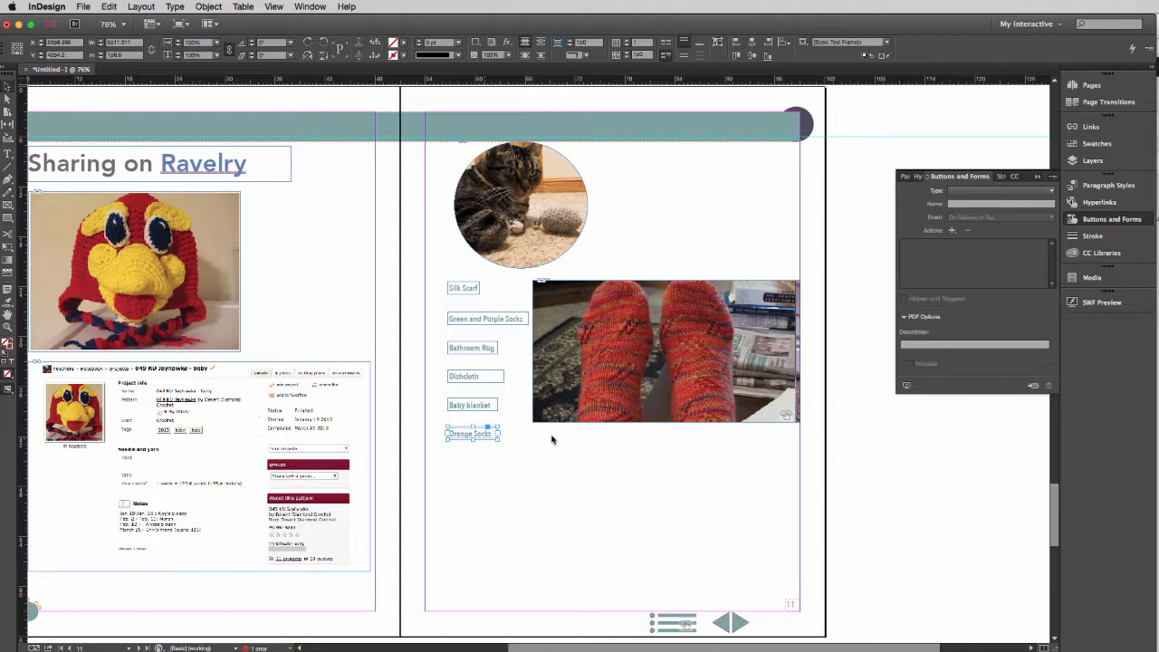
pyautogui.click(1036, 386)
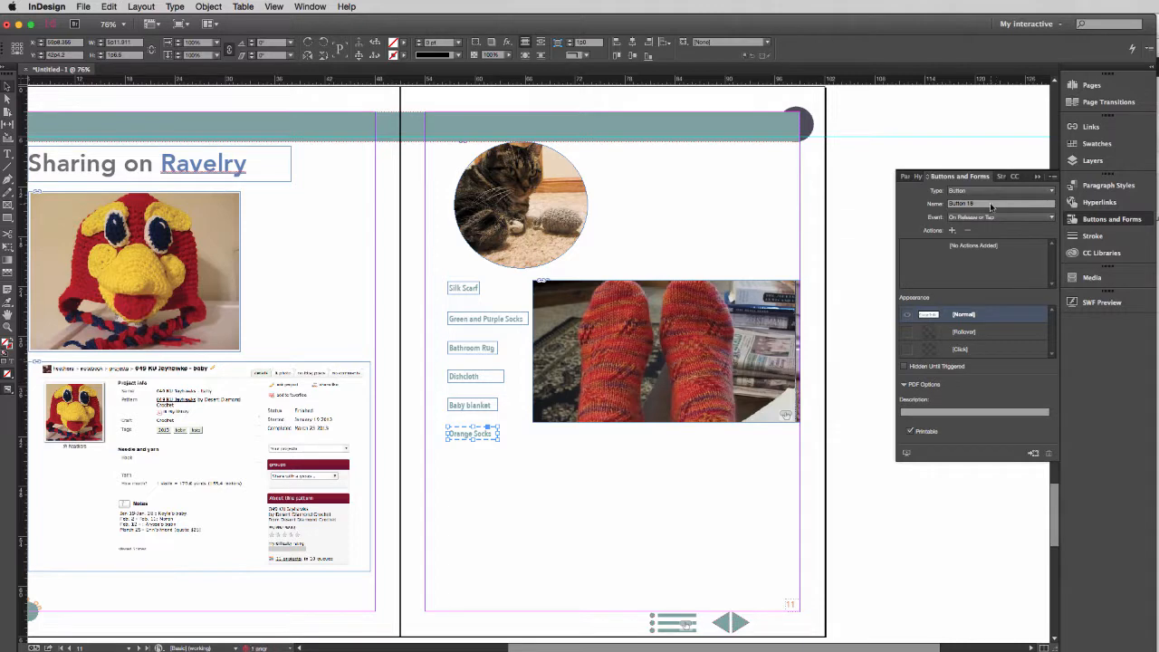
pyautogui.click(991, 204)
pyautogui.write('SHOW Orange Socks')
pyautogui.click(992, 219)
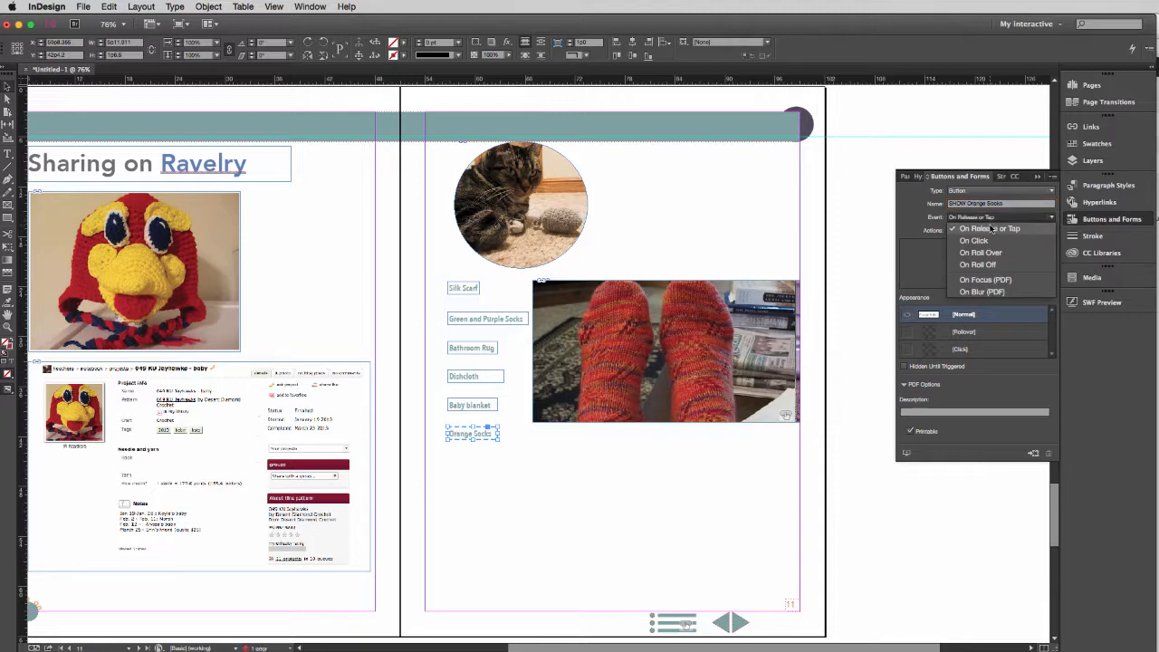
pyautogui.click(989, 228)
# - Add a Show/Hide Buttons and Forms action showing Orange Socks and hiding Dishcloth, Bathroom Rug, purple green socks, Silk Scarf and Baby Blanker
pyautogui.click(952, 231)
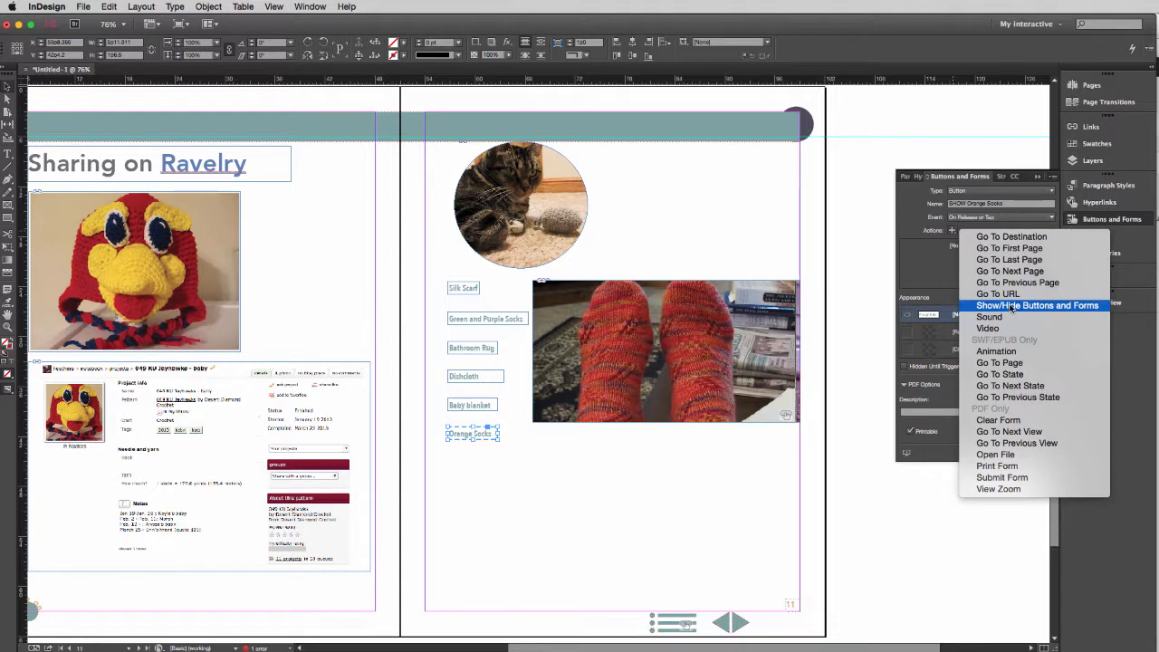
pyautogui.click(1012, 306)
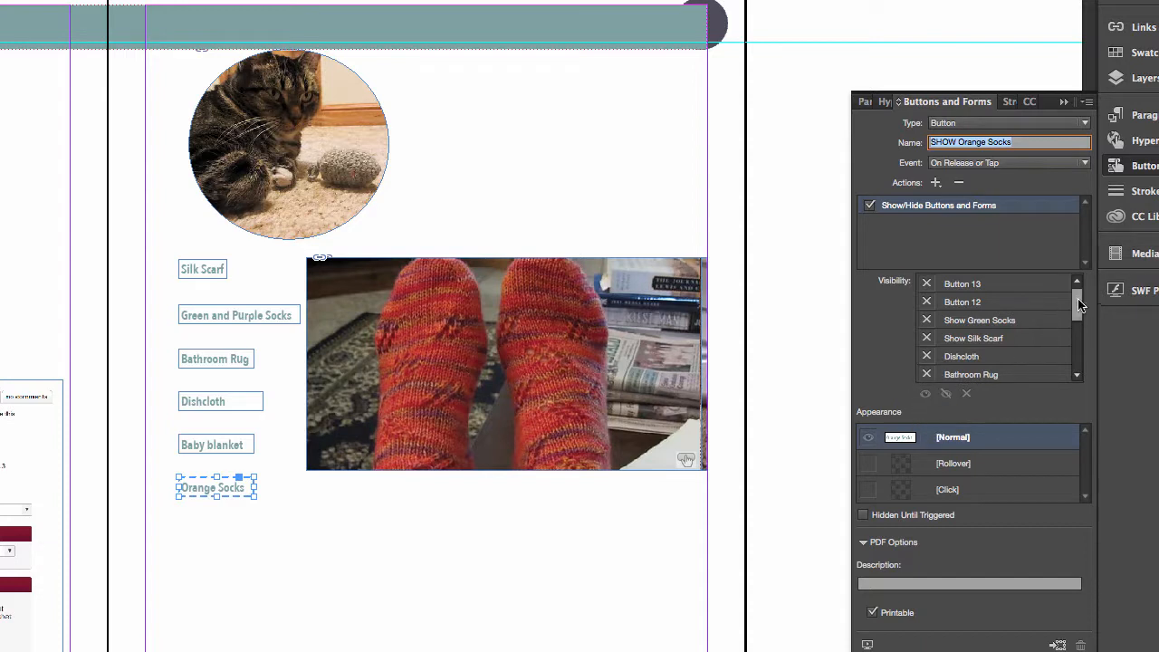
pyautogui.moveTo(1080, 308); pyautogui.dragTo(1079, 353)
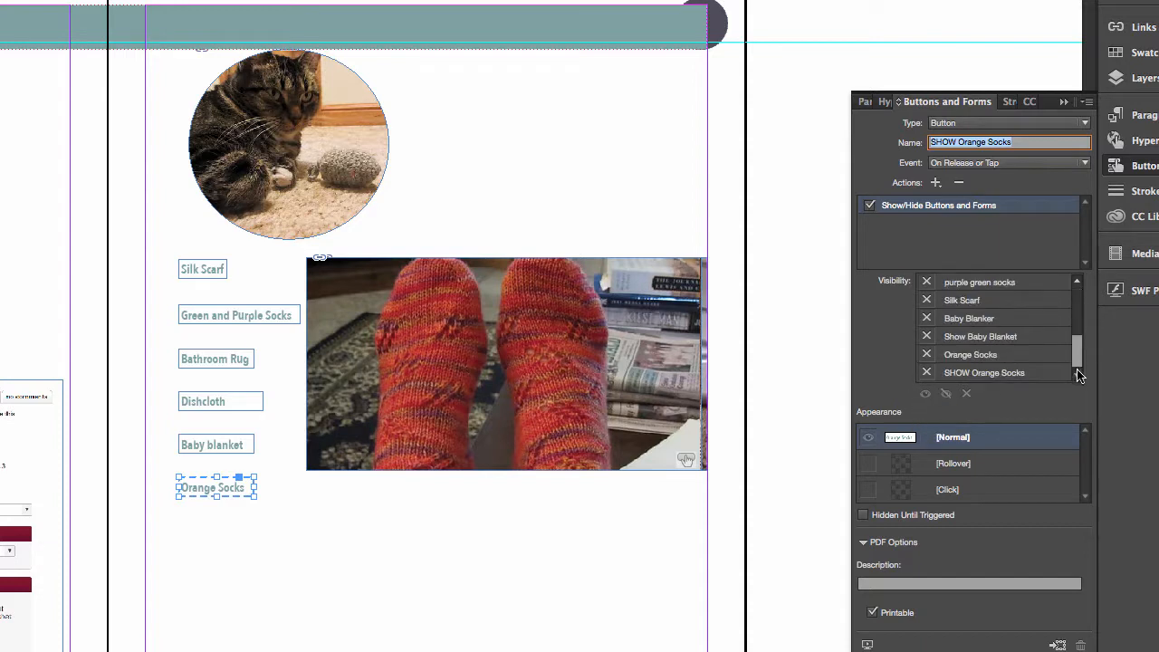
pyautogui.click(926, 373)
pyautogui.click(927, 374)
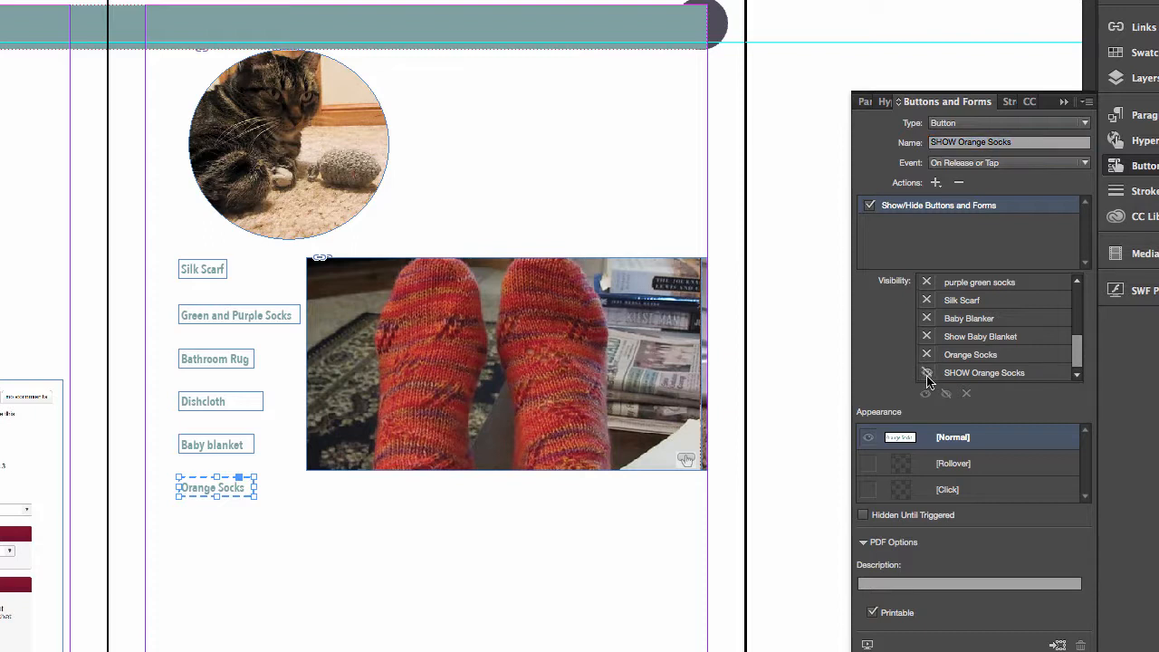
pyautogui.click(926, 373)
pyautogui.click(927, 355)
pyautogui.click(928, 284)
pyautogui.moveTo(1079, 352); pyautogui.dragTo(1079, 336)
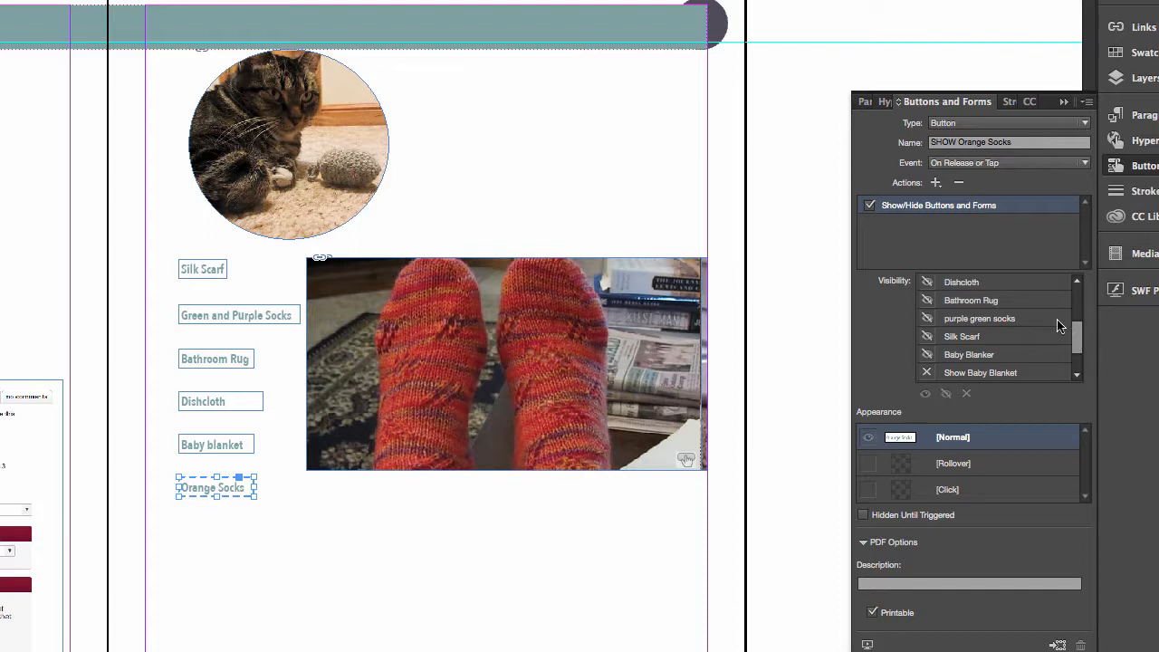
pyautogui.moveTo(1080, 342); pyautogui.dragTo(1076, 308)
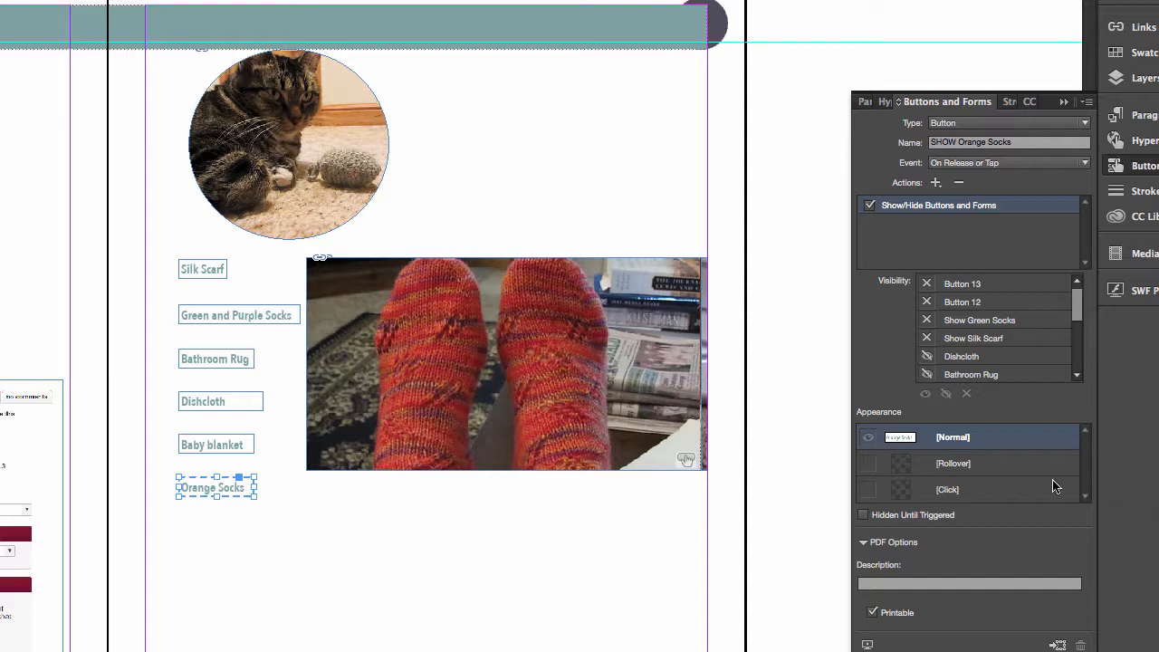
# - Add a Rollover appearance to the Orange Socks label button, filled with the C=70 M=64 Y=47 K=30 swatch
pyautogui.click(1006, 465)
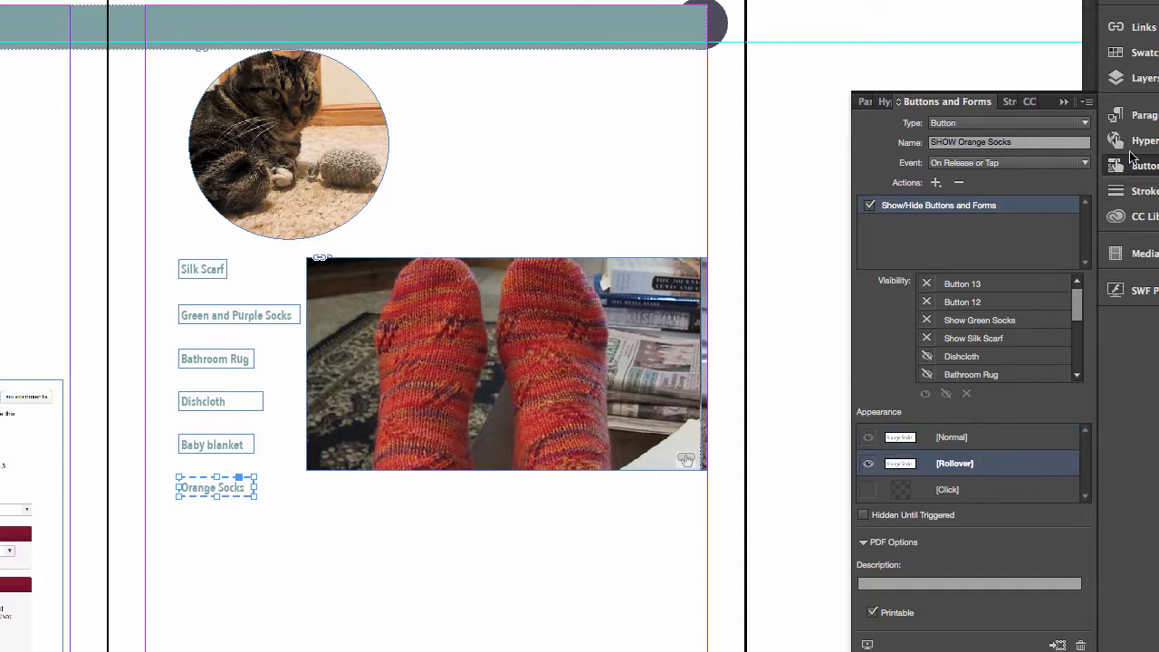
pyautogui.click(1139, 51)
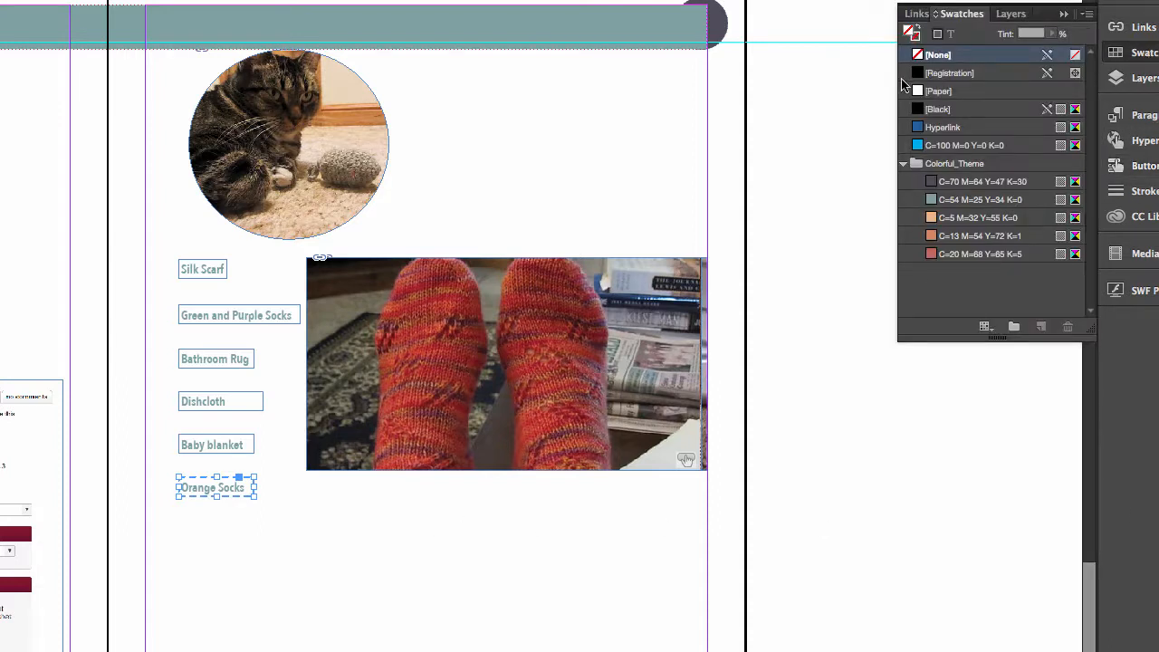
pyautogui.click(982, 181)
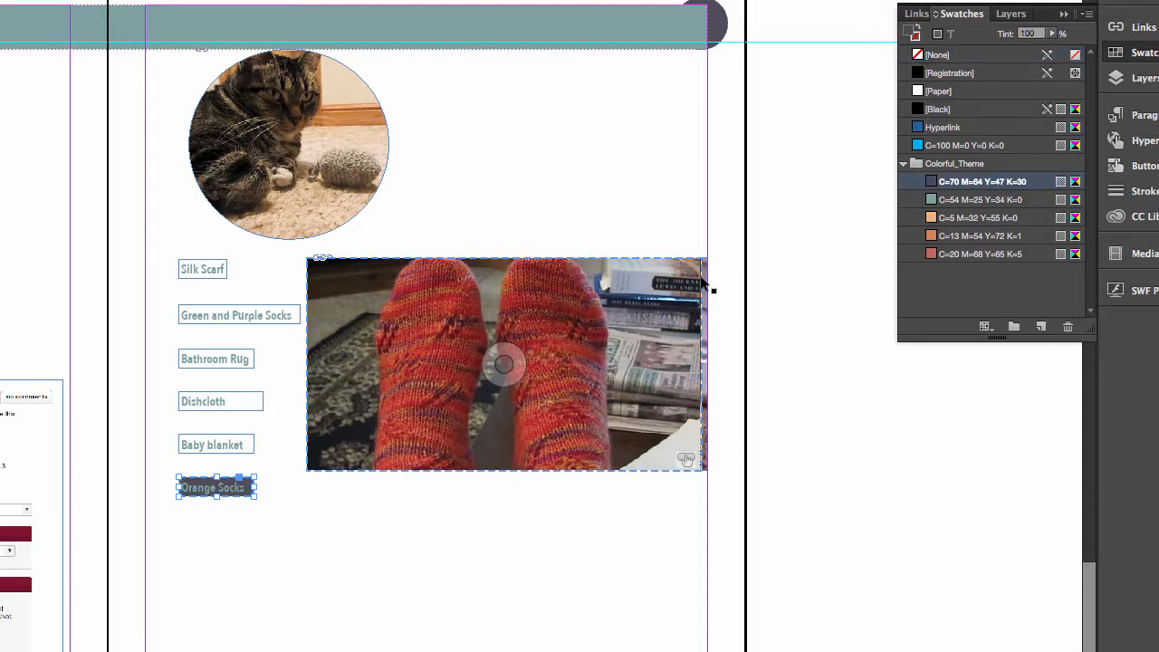
pyautogui.click(783, 288)
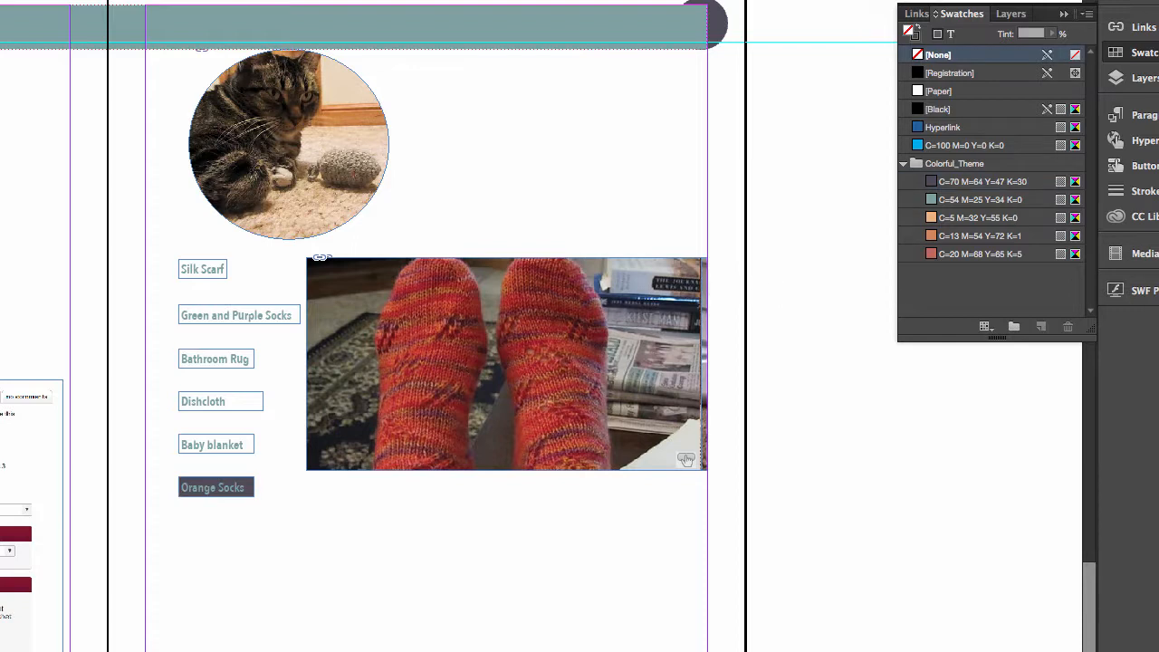
# - Play the SWF preview of the spread and test the Orange Socks label button
pyautogui.click(1134, 290)
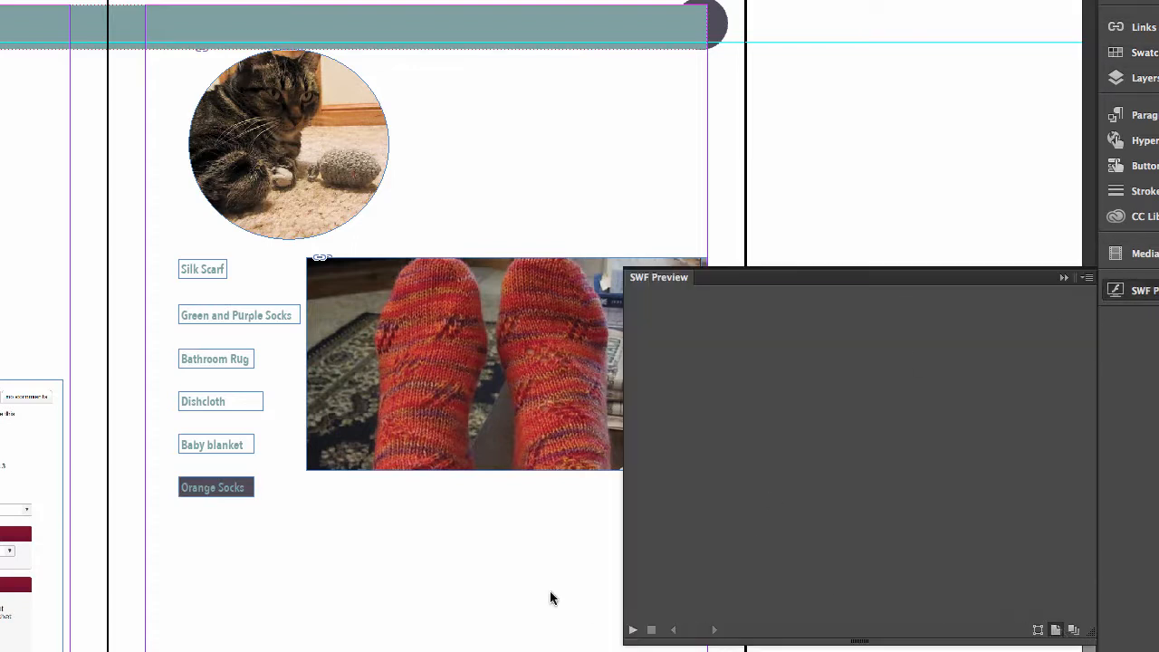
pyautogui.click(633, 631)
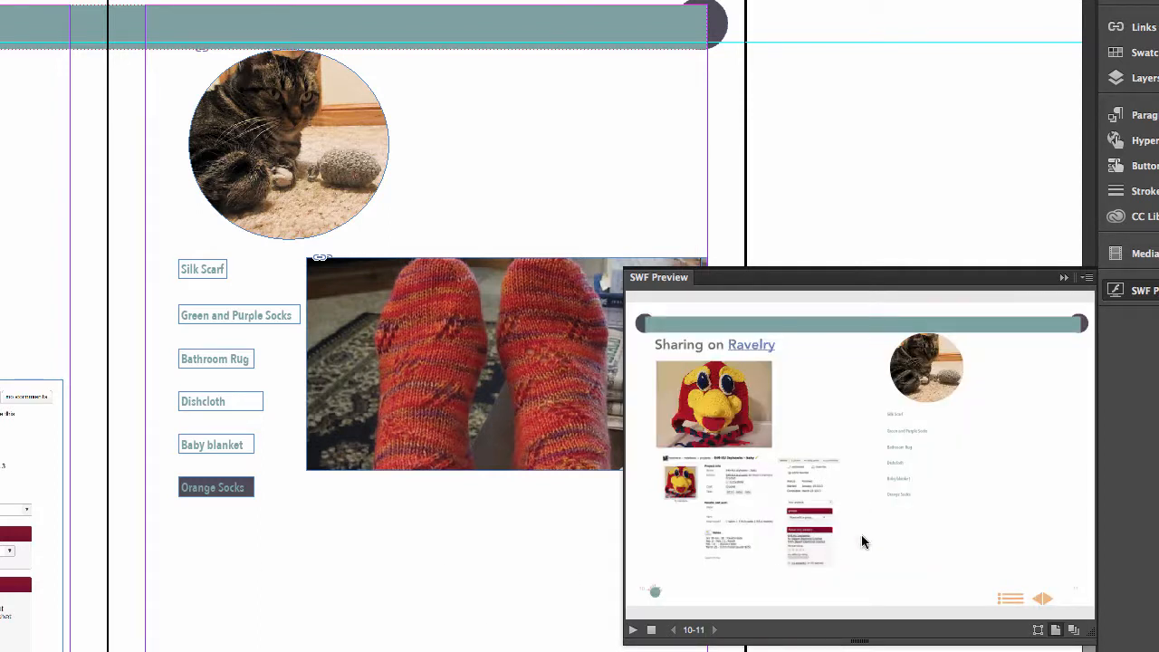
pyautogui.click(900, 497)
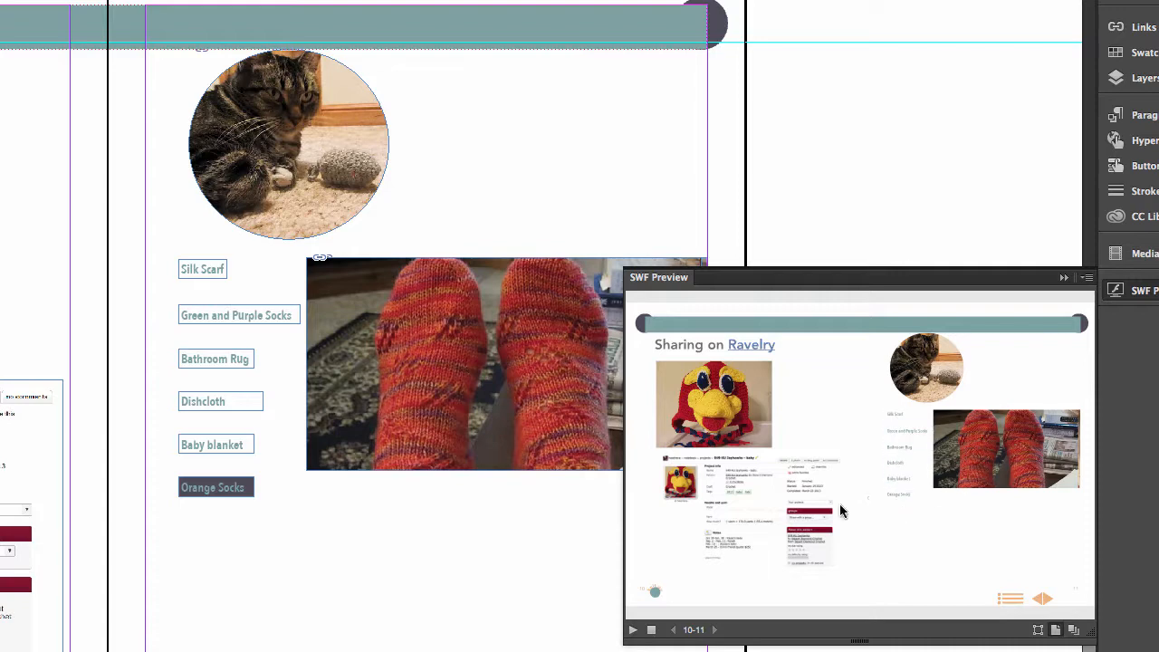
pyautogui.click(1064, 276)
pyautogui.click(1143, 166)
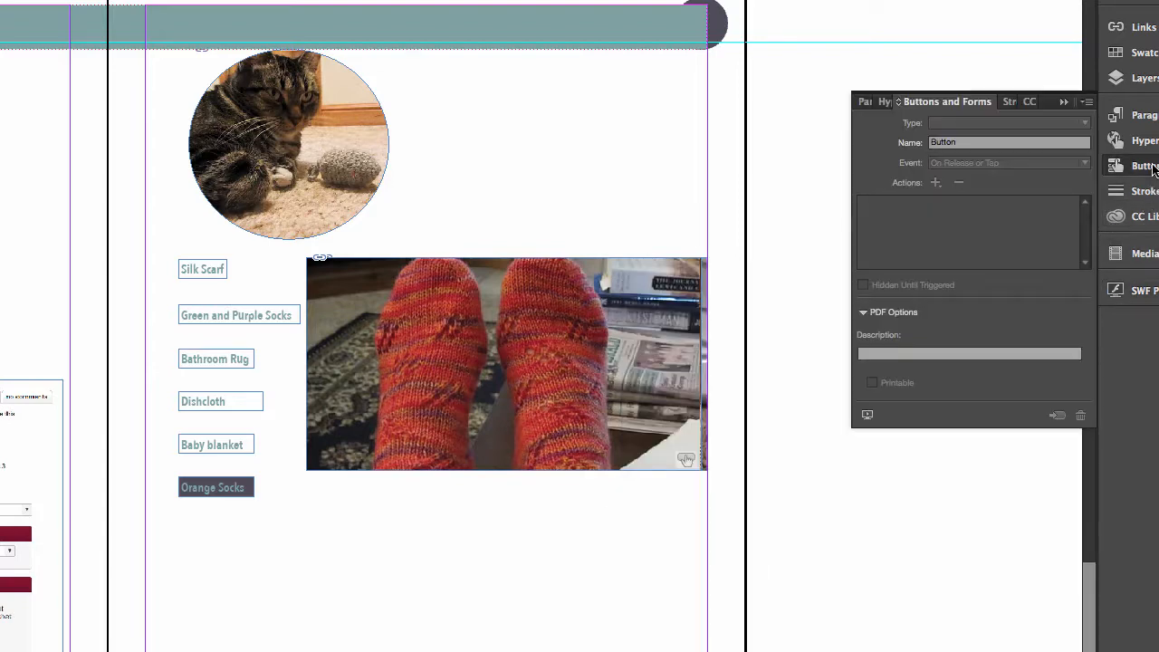
# - Set the Show/Hide actions of the Silk Scarf and Green and Purple Socks label buttons to hide Orange Socks
pyautogui.click(208, 270)
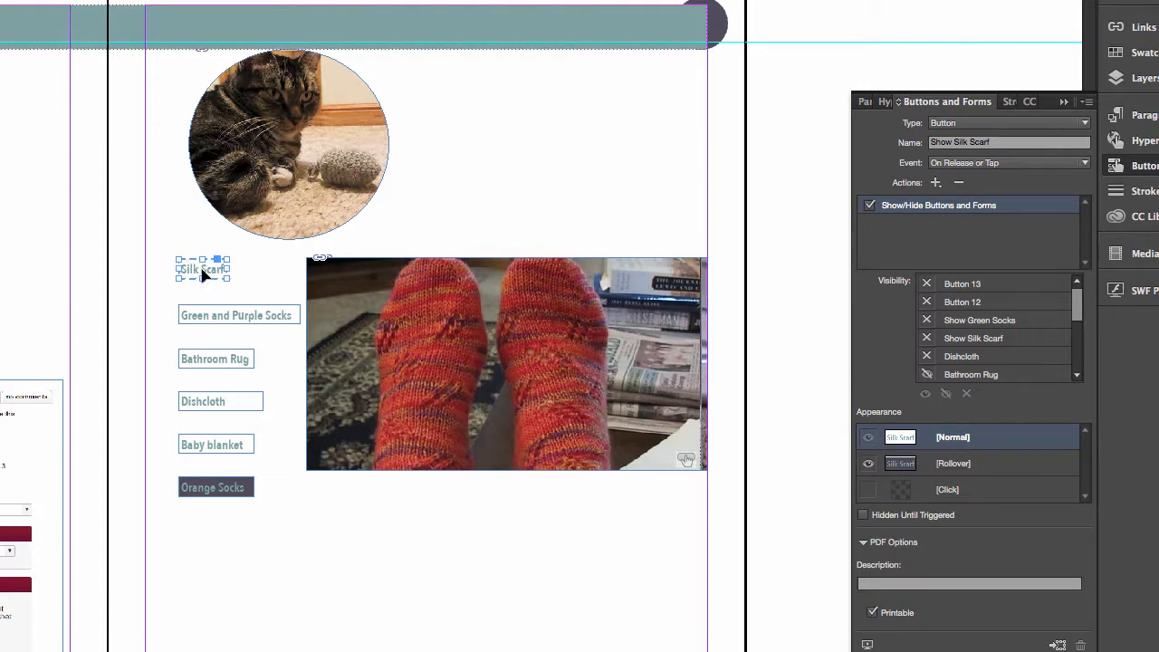
pyautogui.moveTo(1075, 304); pyautogui.dragTo(1075, 371)
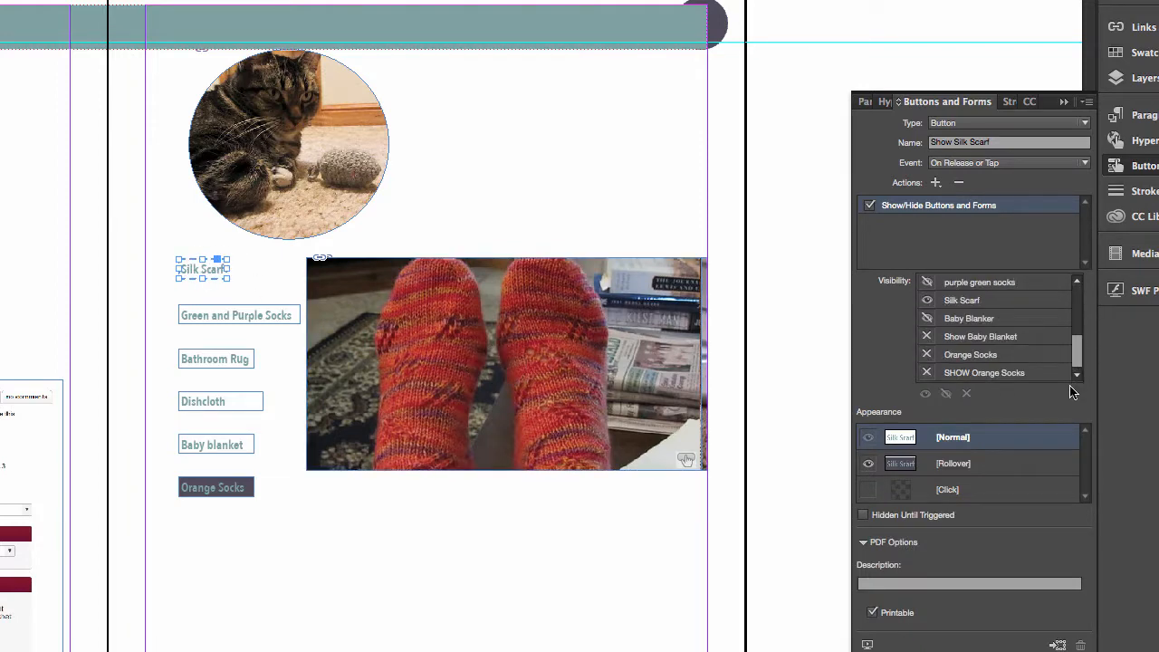
pyautogui.click(927, 357)
pyautogui.click(217, 317)
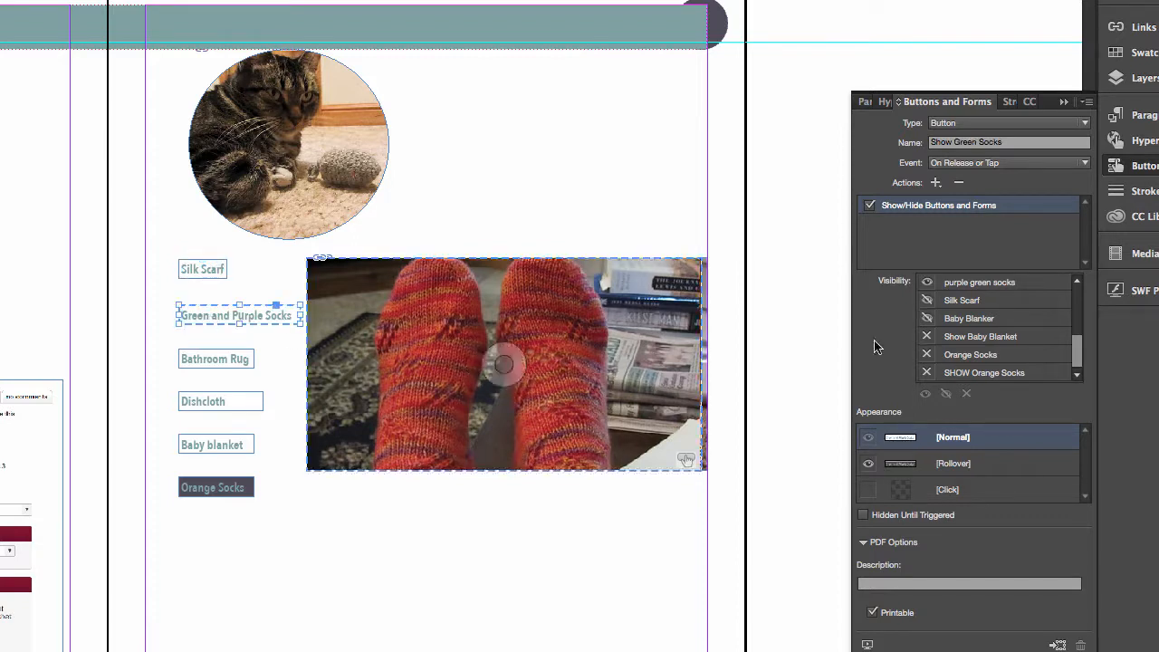
pyautogui.click(928, 354)
pyautogui.click(928, 354)
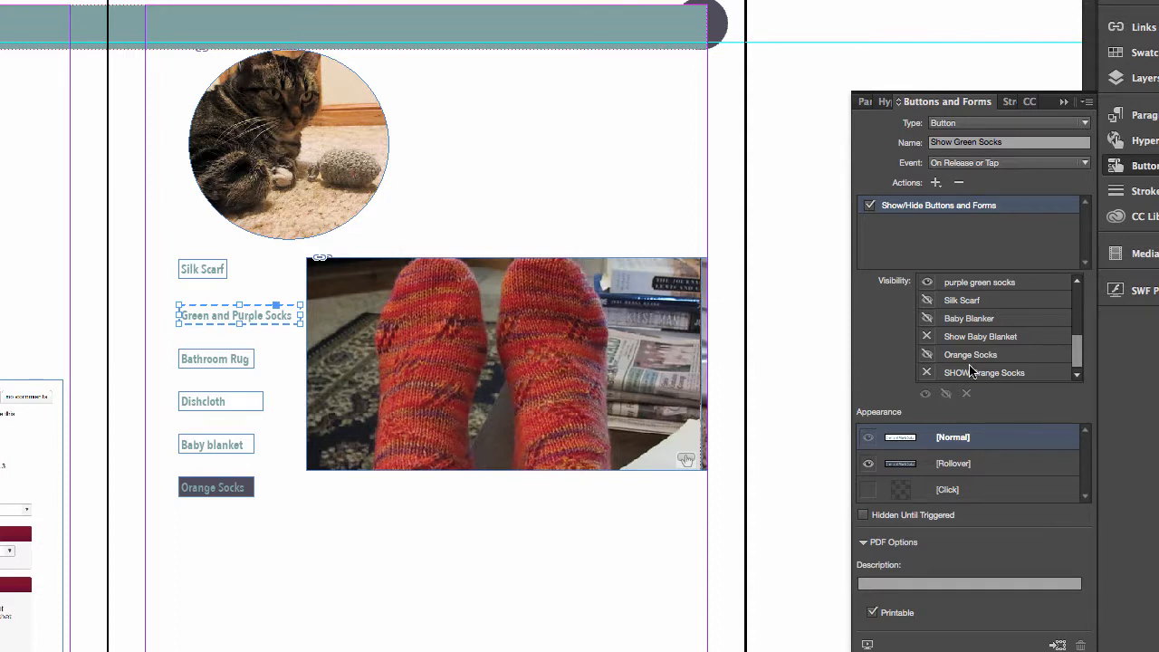
# - Make the Bathroom Rug, Dishcloth and Baby blanket label buttons hide Orange Socks in their Show/Hide actions as well
pyautogui.click(205, 361)
pyautogui.click(927, 355)
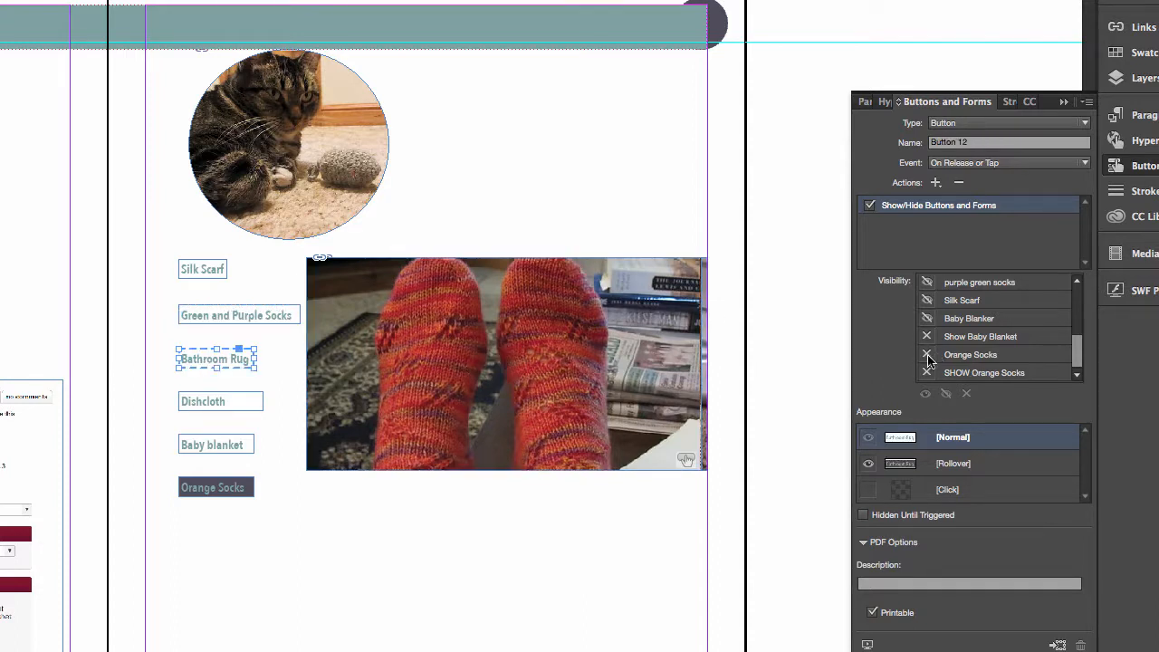
pyautogui.click(209, 402)
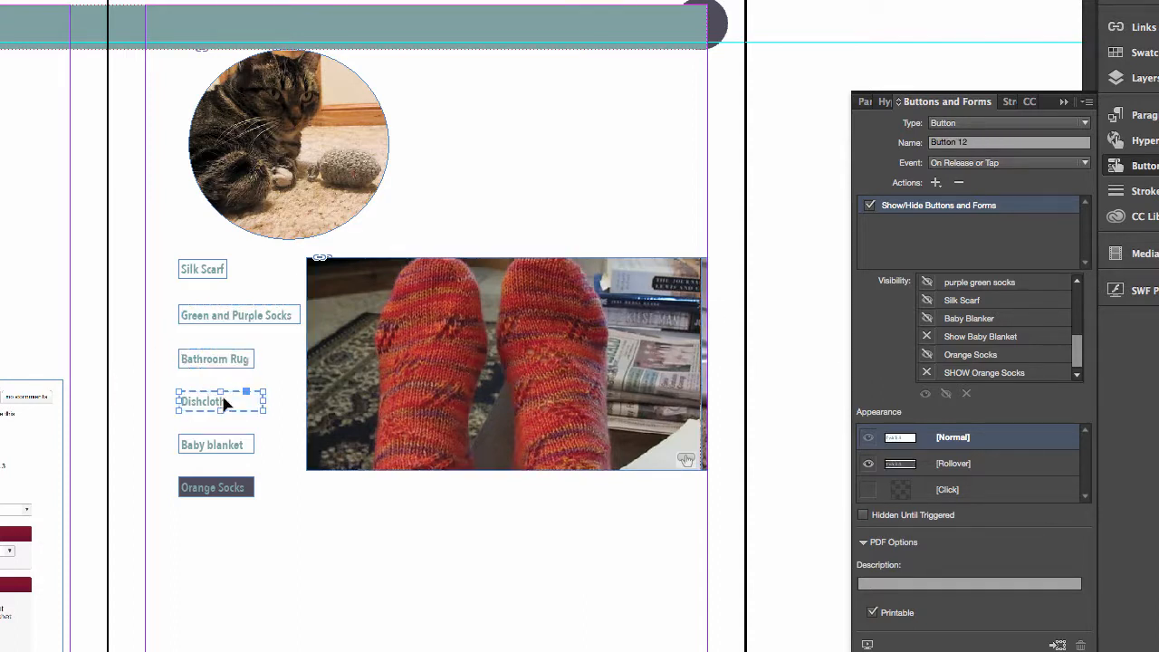
pyautogui.click(231, 445)
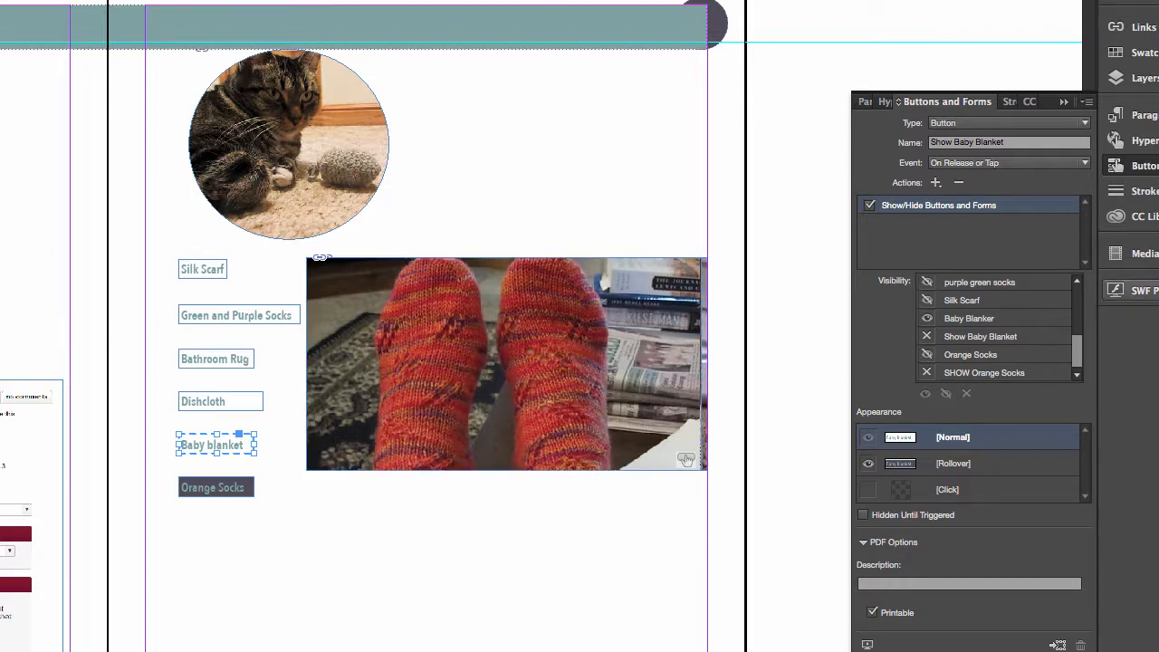
# - Preview the spread as SWF and test the Silk Scarf, Green and Purple Socks and Orange Socks label buttons
pyautogui.click(1133, 289)
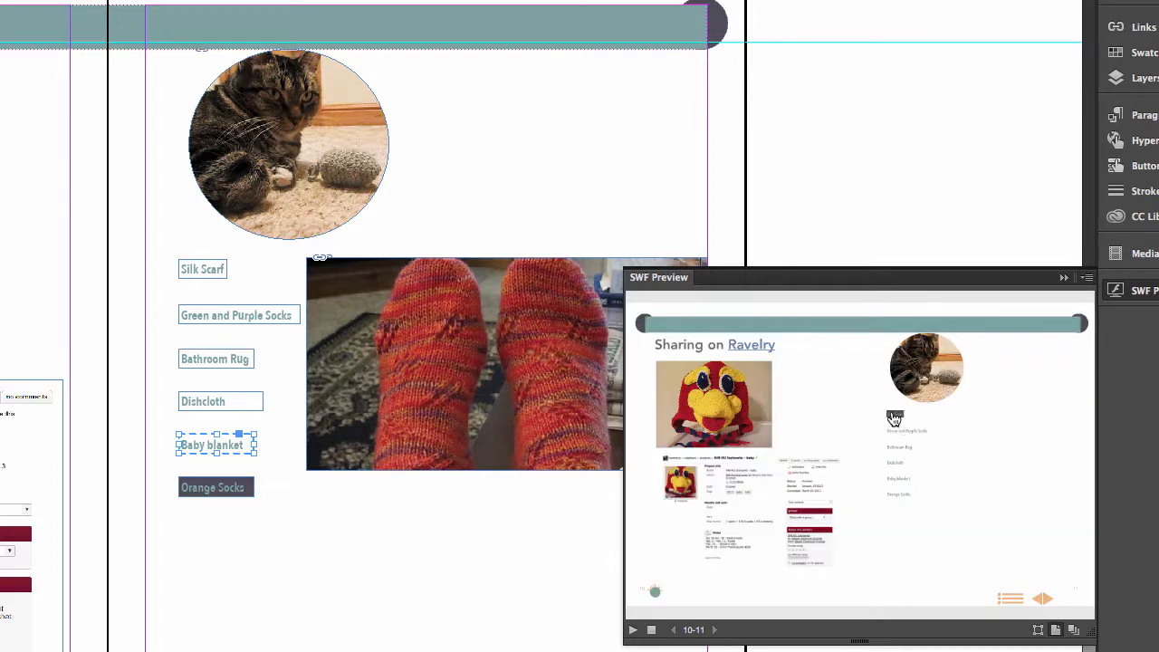
pyautogui.click(895, 419)
pyautogui.click(899, 433)
pyautogui.click(902, 498)
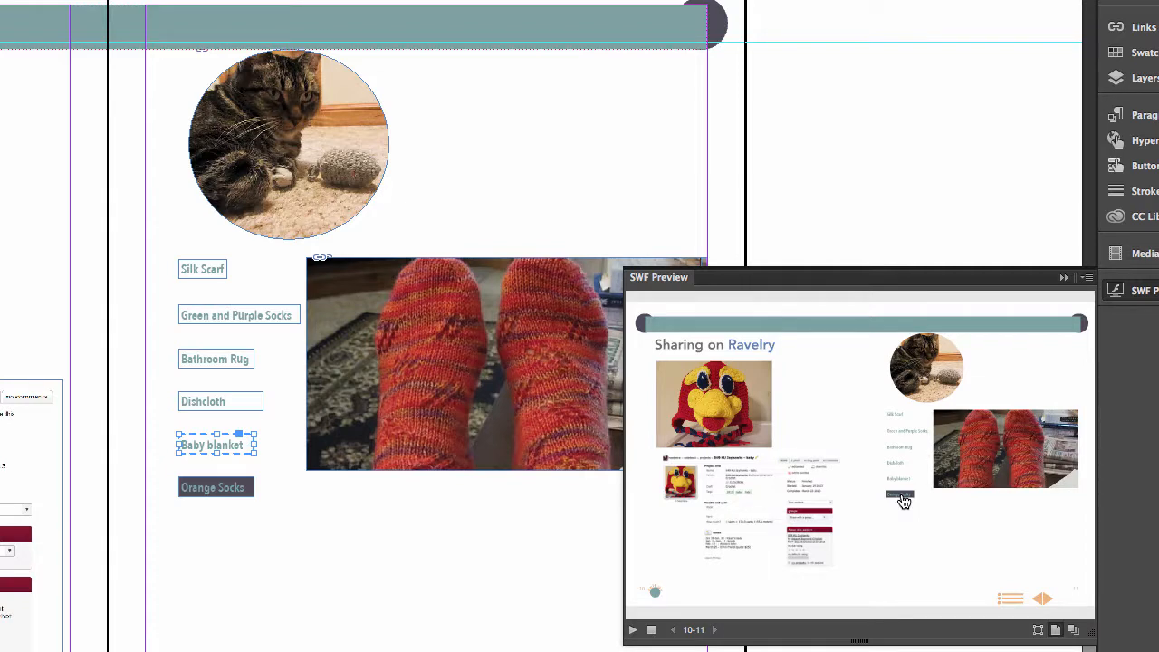
pyautogui.click(856, 159)
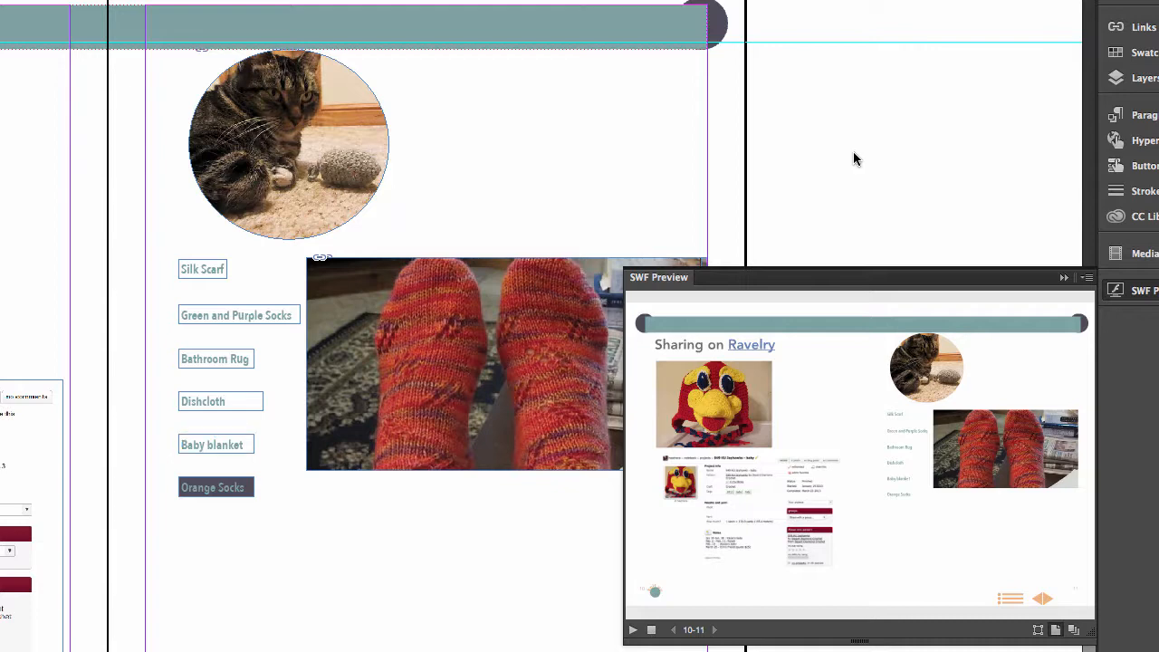